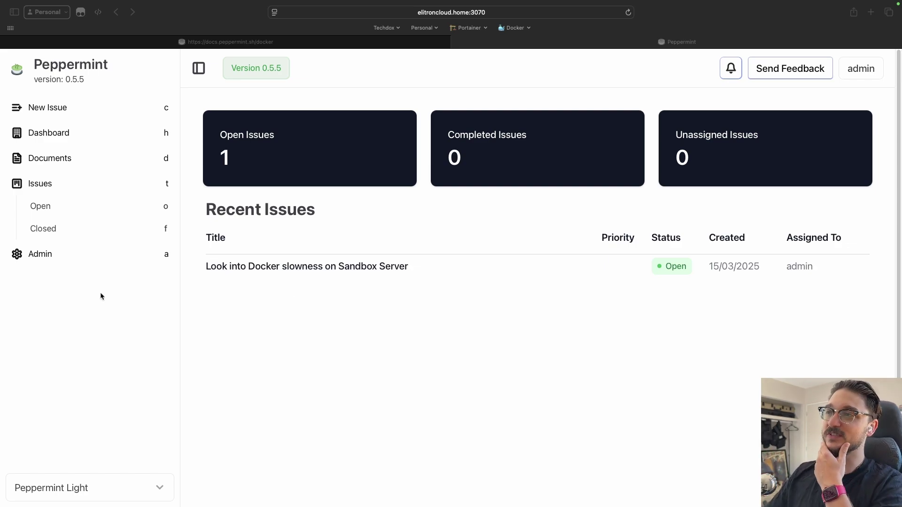
Step: Open issue #1 'Look into Docker slowness on Sandbox Server' from Recent Issues, dismissing New Issue first
left_click(470, 344)
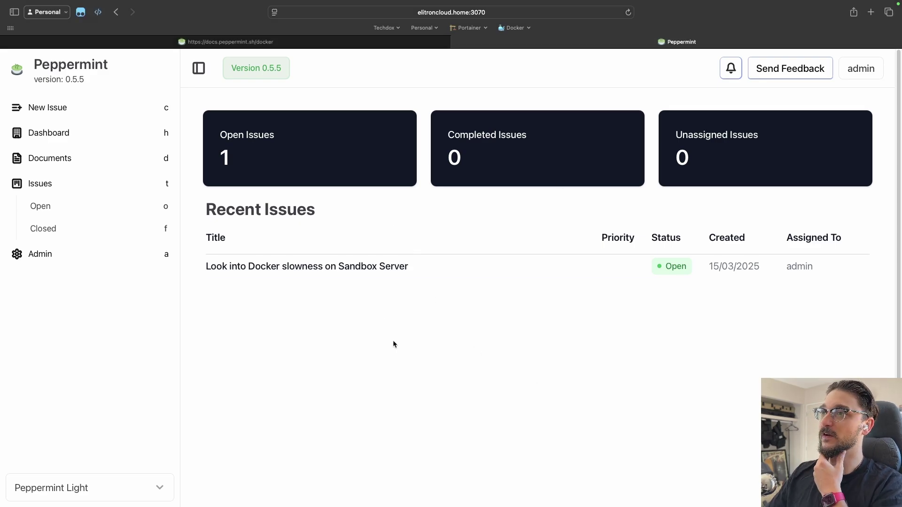
left_click(73, 109)
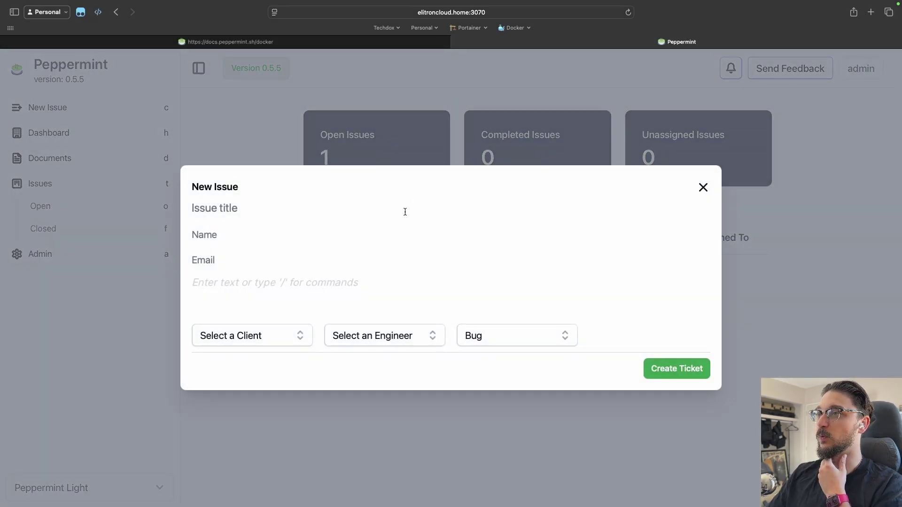
left_click(702, 187)
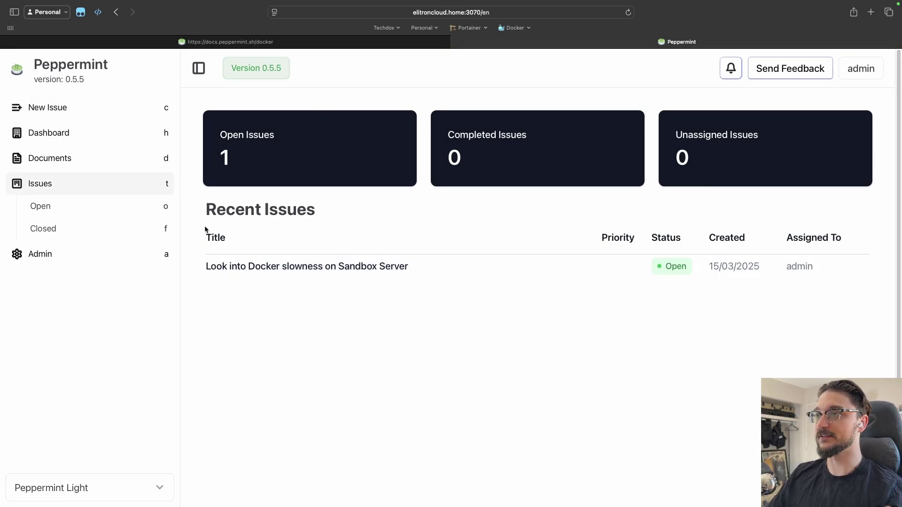
left_click(313, 266)
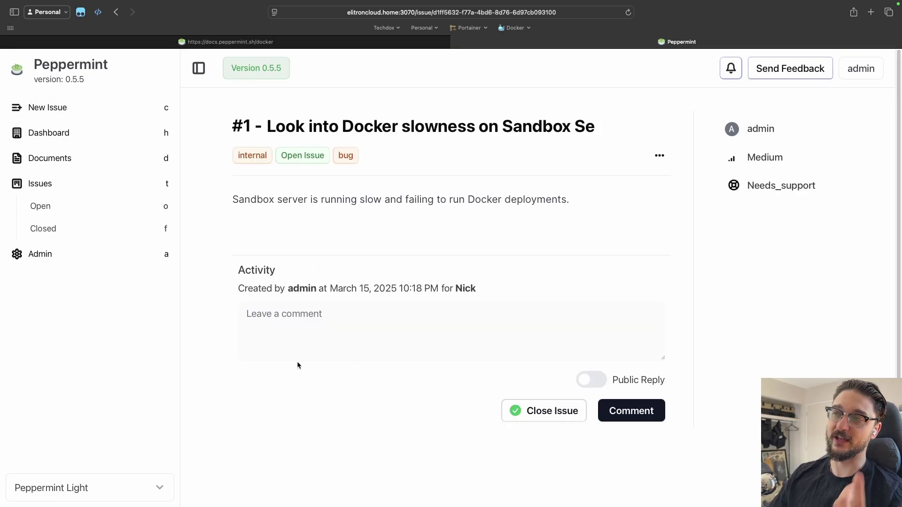
left_click(301, 334)
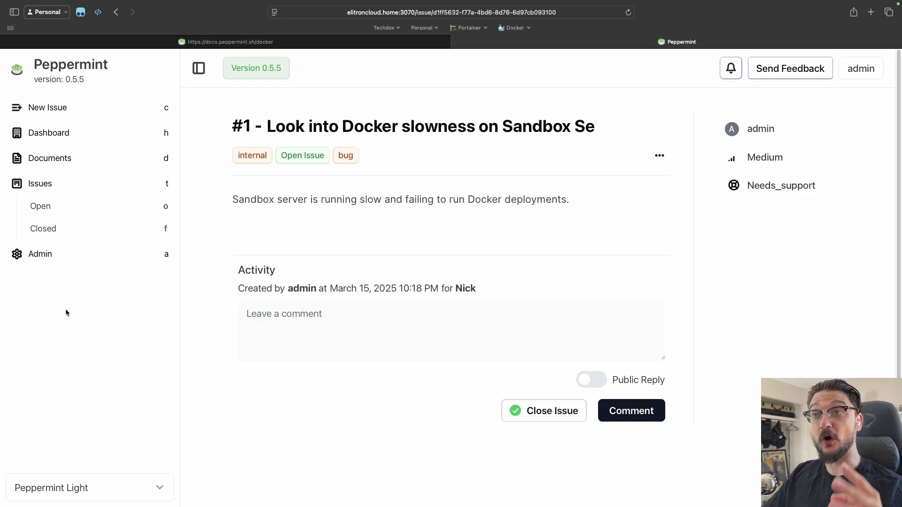
left_click(70, 108)
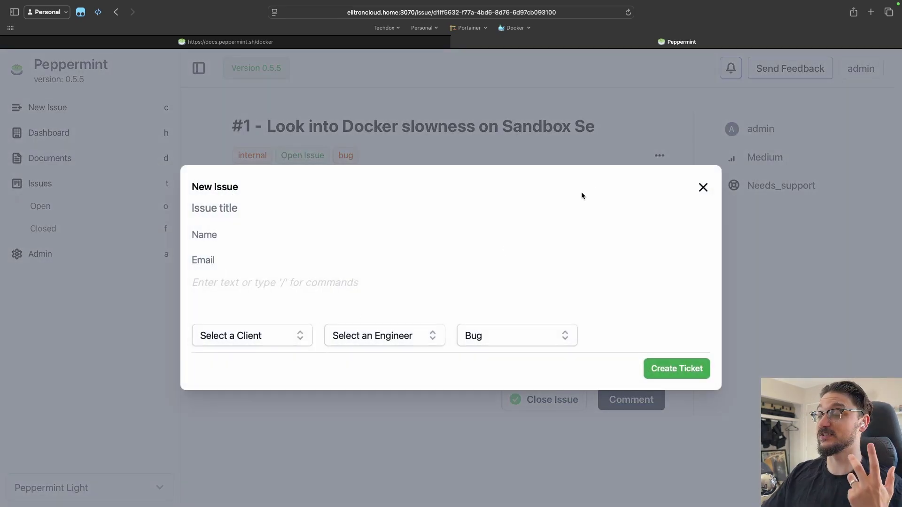
left_click(476, 336)
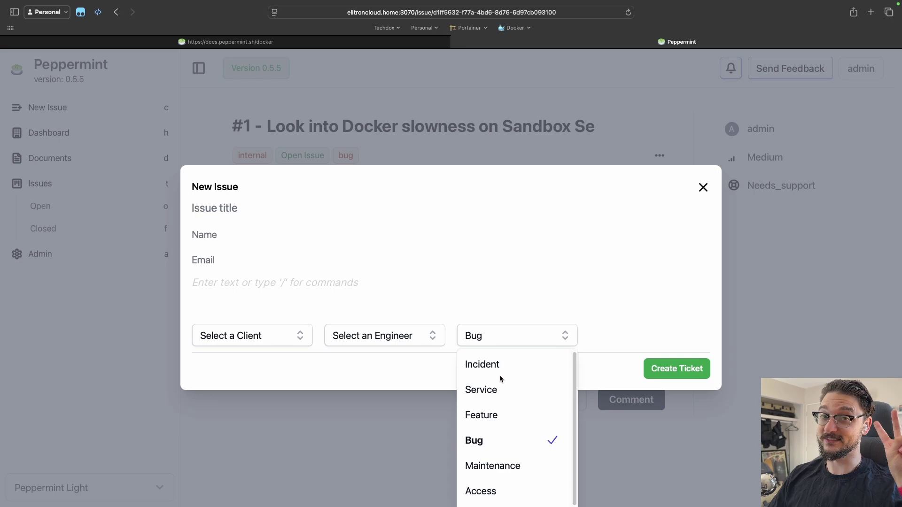
scroll(500, 379, "down", 1)
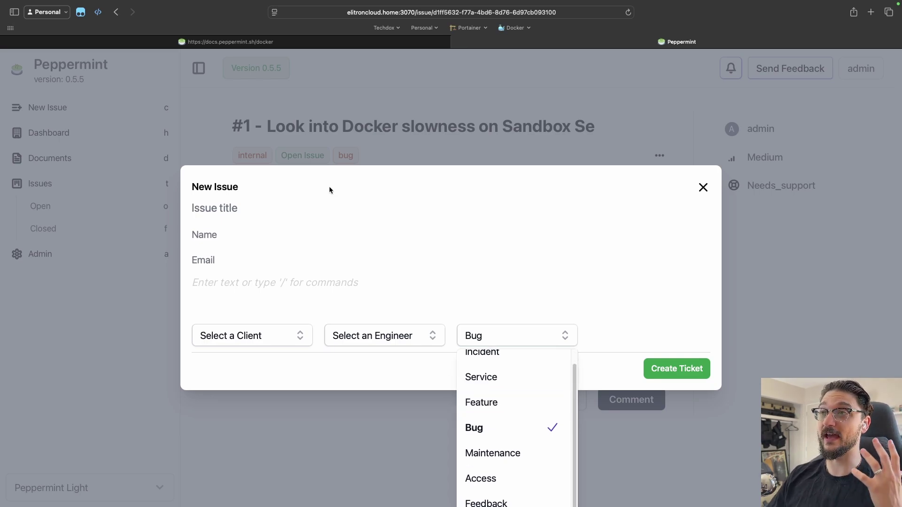
left_click(389, 201)
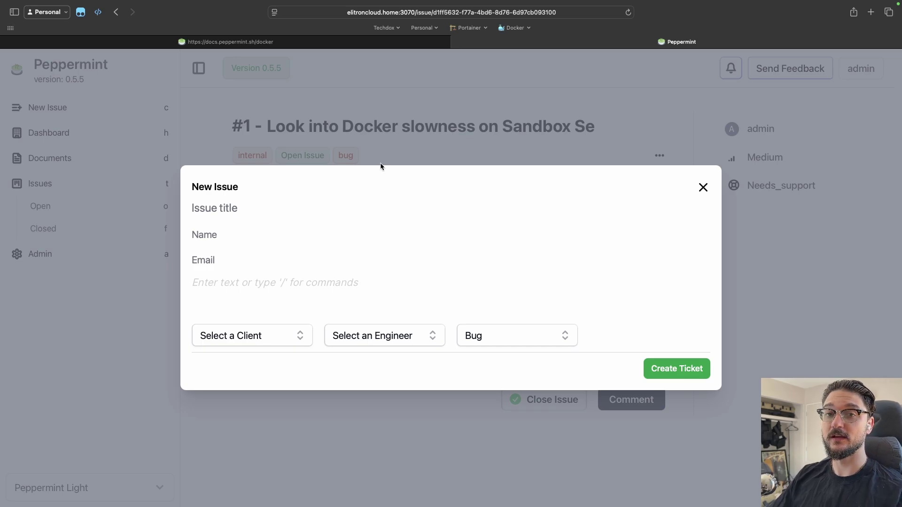
left_click(702, 189)
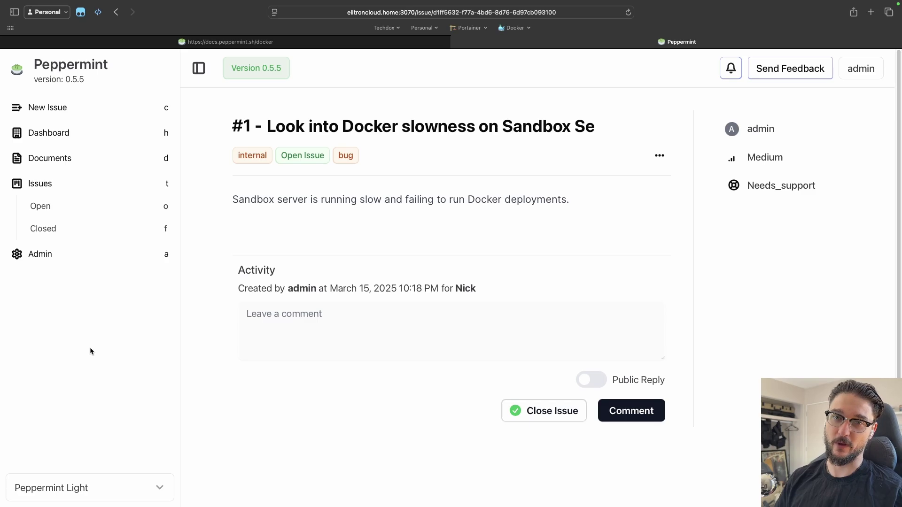
key("h")
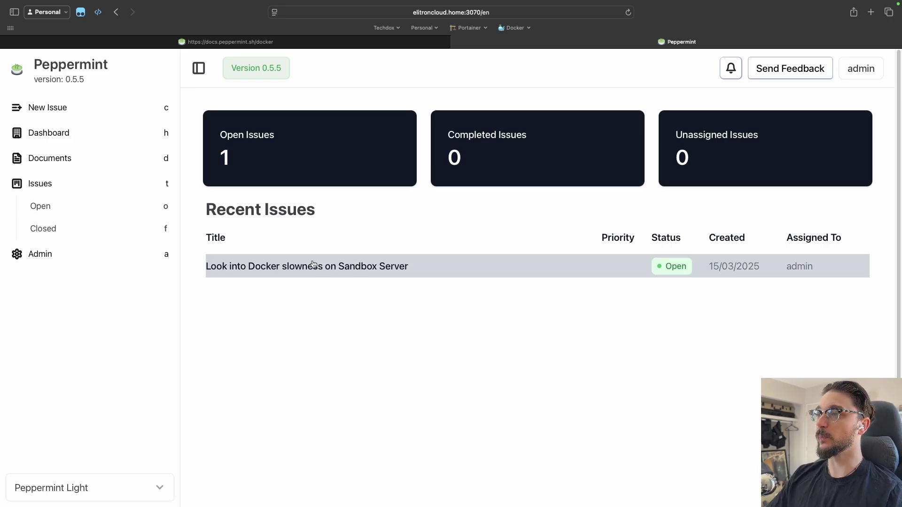
left_click(323, 274)
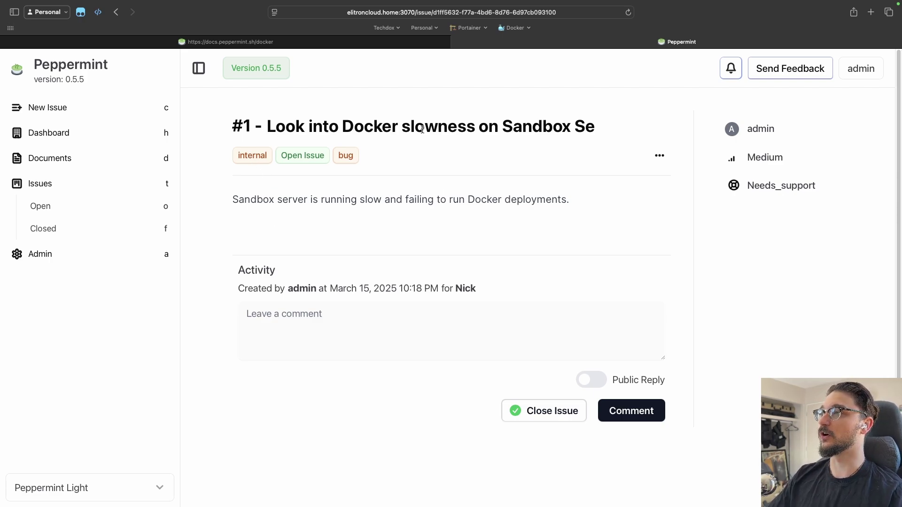
double_click(590, 127)
left_click(560, 123)
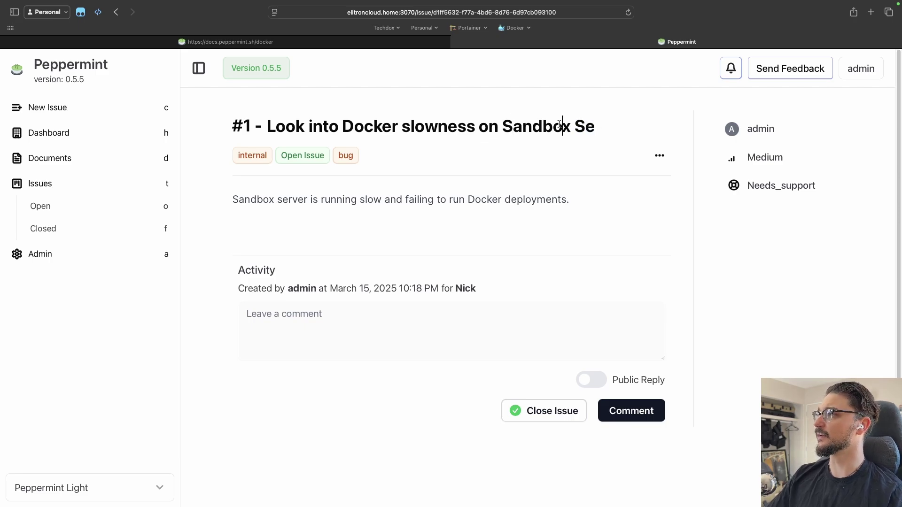
key("cmd+z")
key("Left")
left_click_drag(512, 122, 644, 125)
left_click(471, 127)
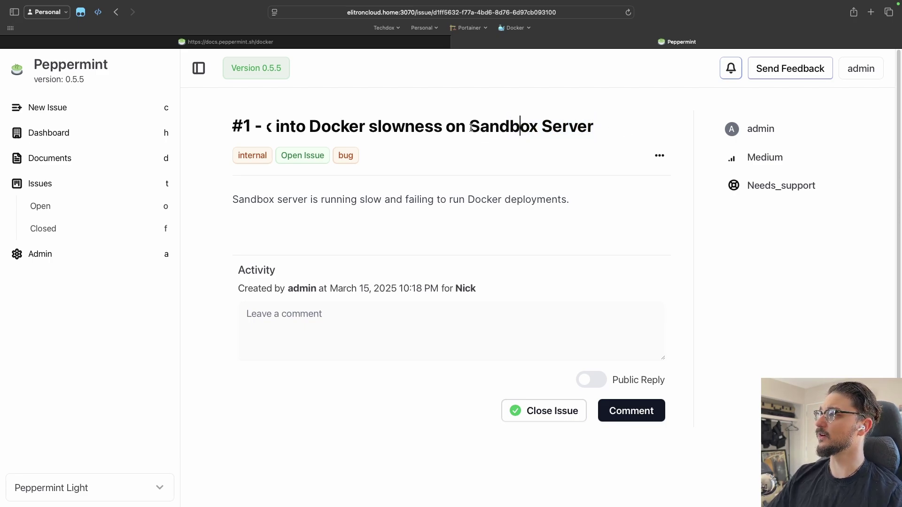
left_click(636, 133, "shift")
left_click(277, 201)
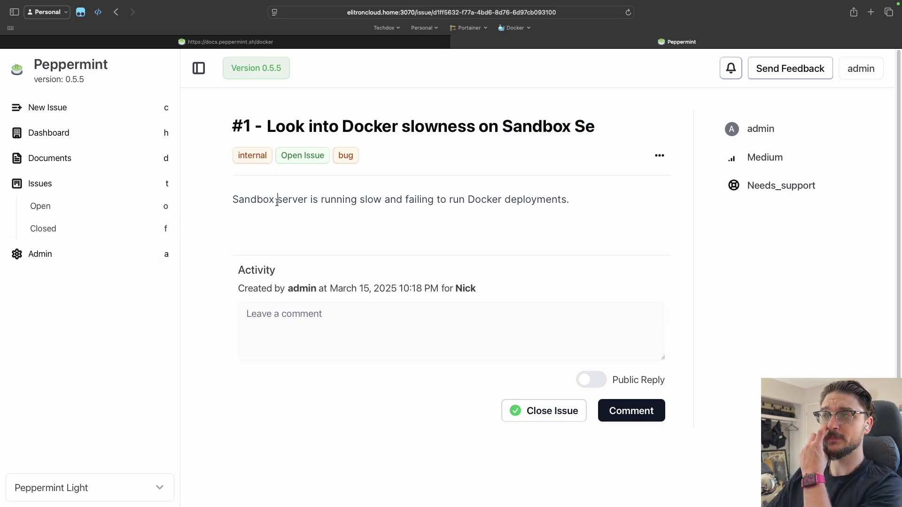
key("cmd+Right")
key("cmd+shift+Left")
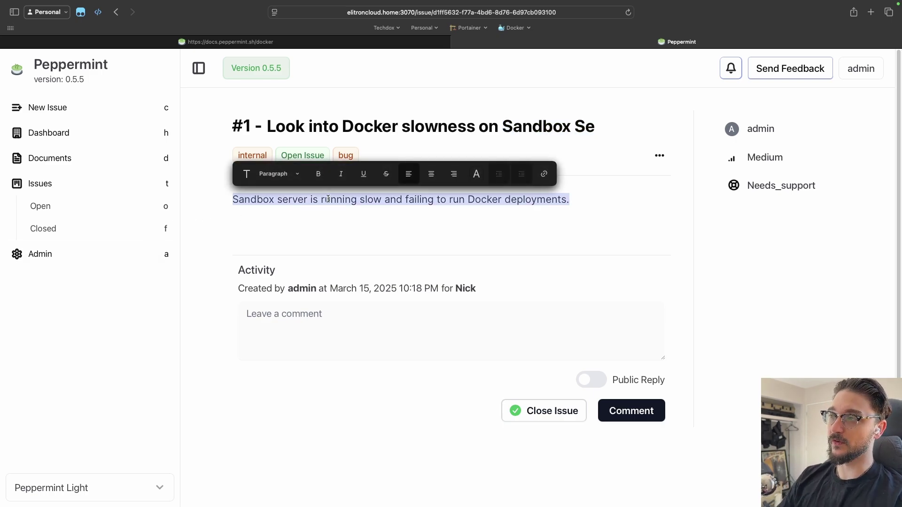
left_click(327, 335)
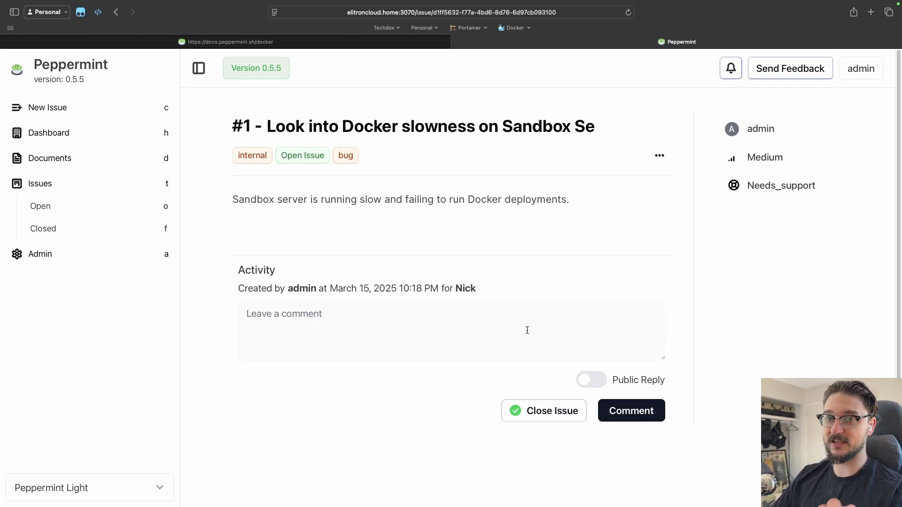
left_click(235, 217)
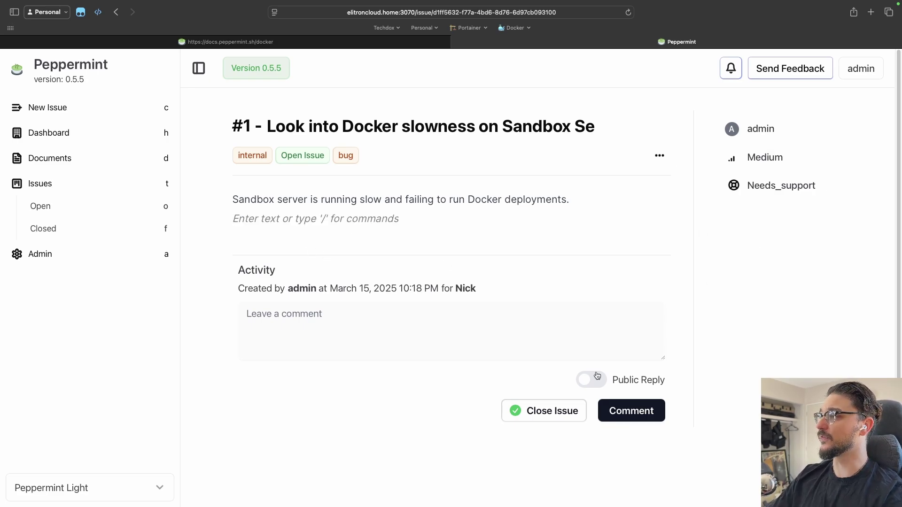
Step: Create a new issue 'Youtube Example' with description 'This is an example of a issue for Youtube Video'
left_click(94, 113)
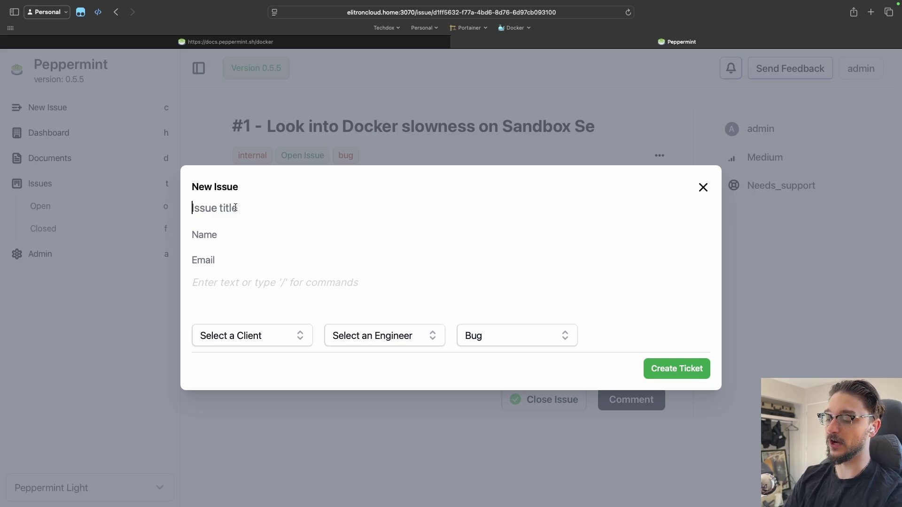
type("Youtube Example")
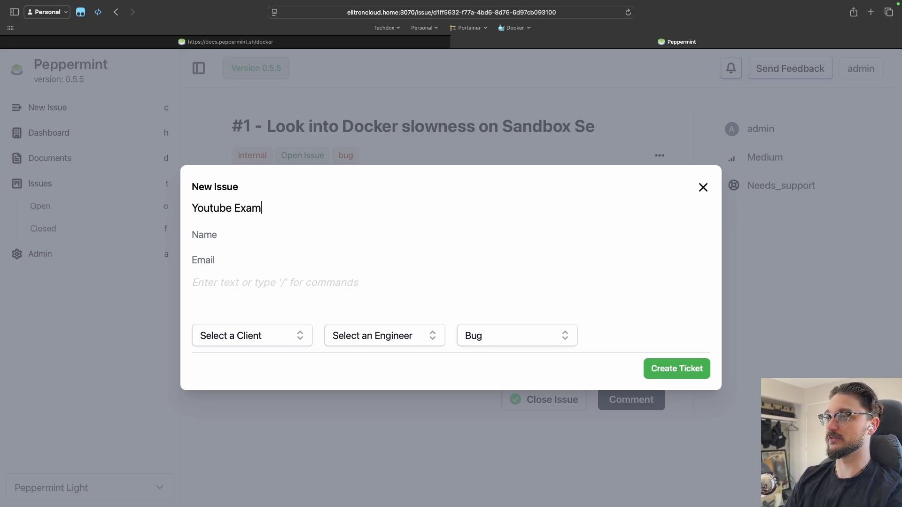
left_click(214, 237)
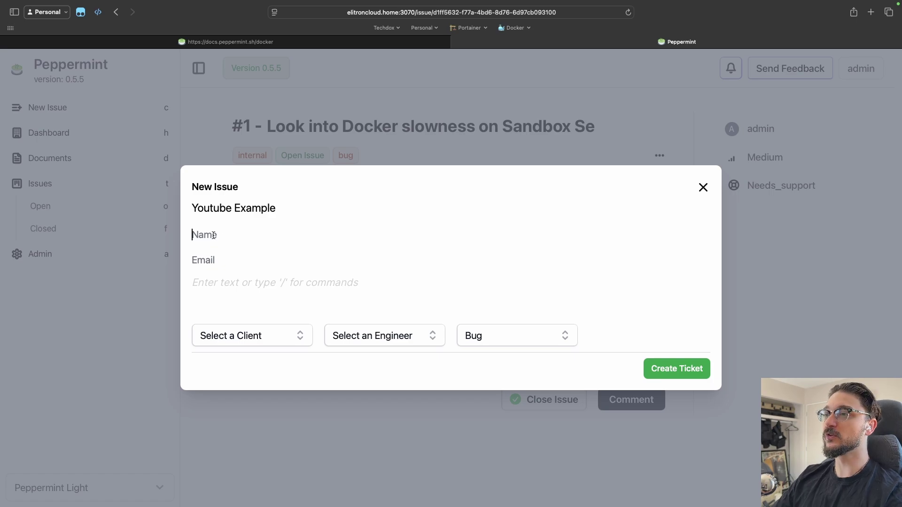
left_click(219, 259)
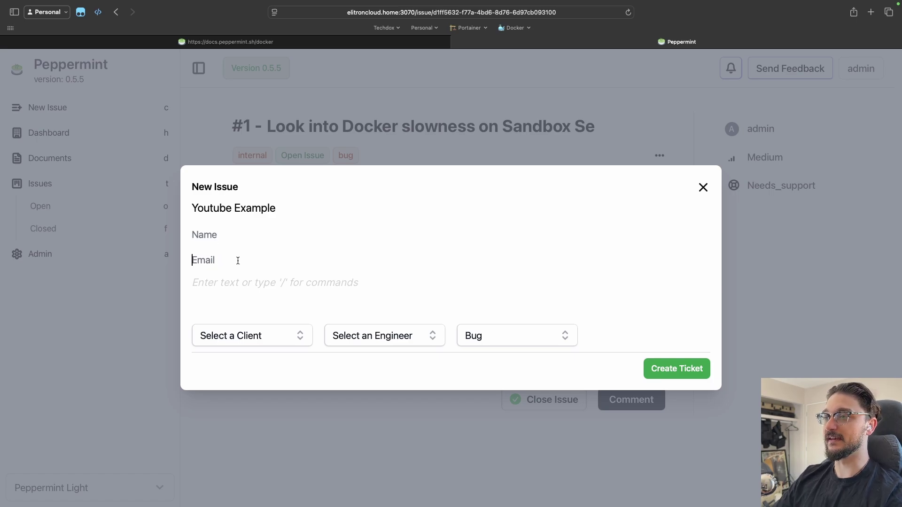
left_click(235, 284)
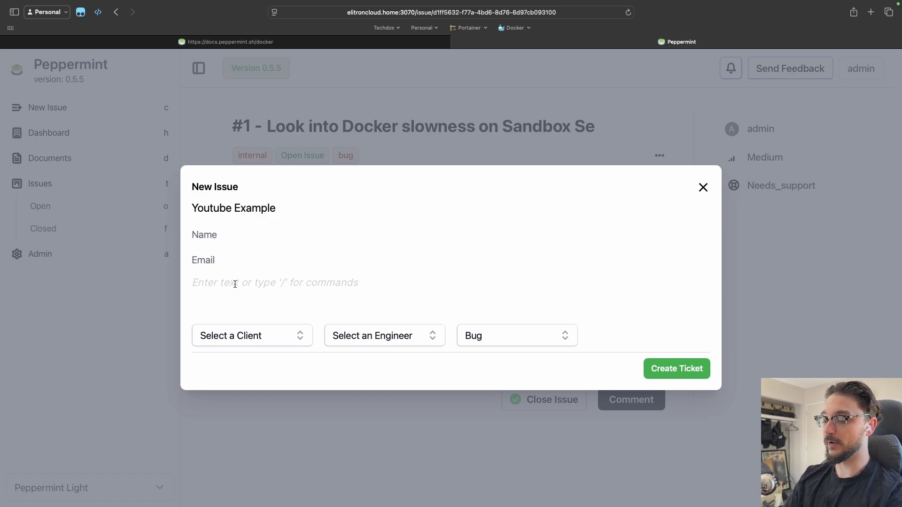
type("This is")
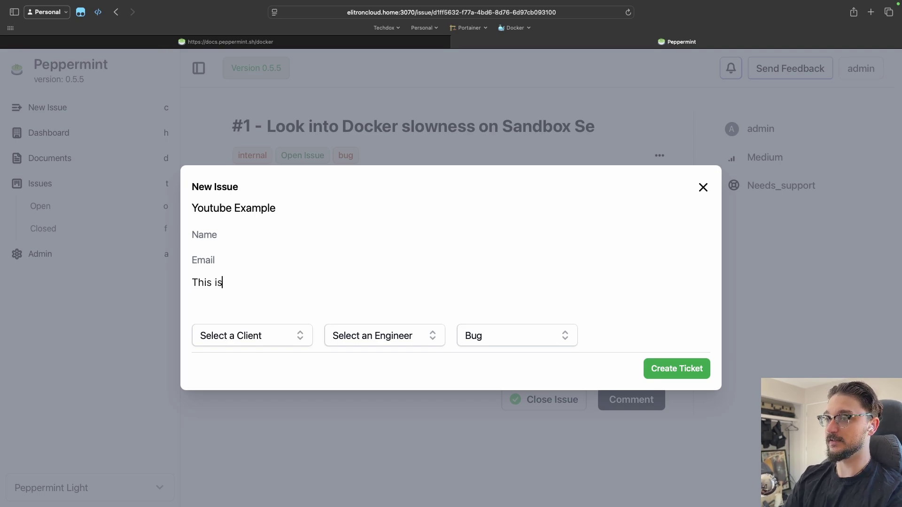
type(" an example of ")
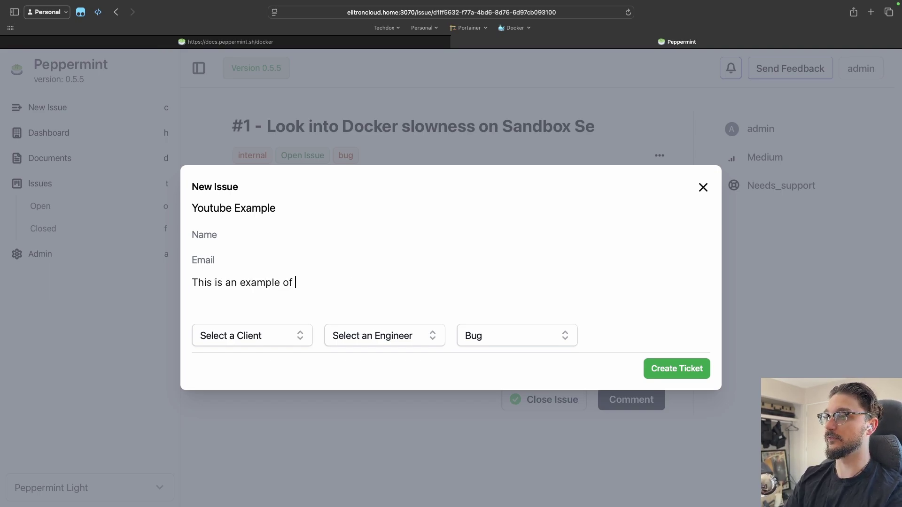
type("a issue for Y")
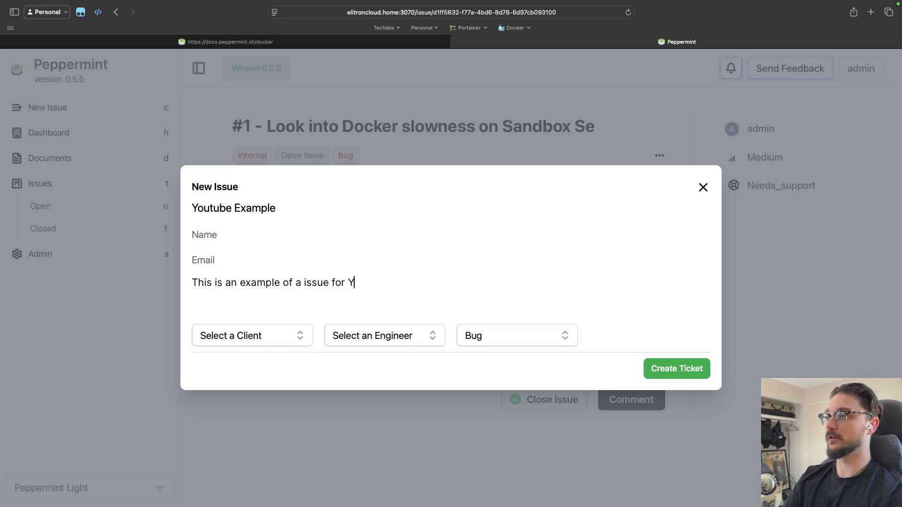
type("outube Video")
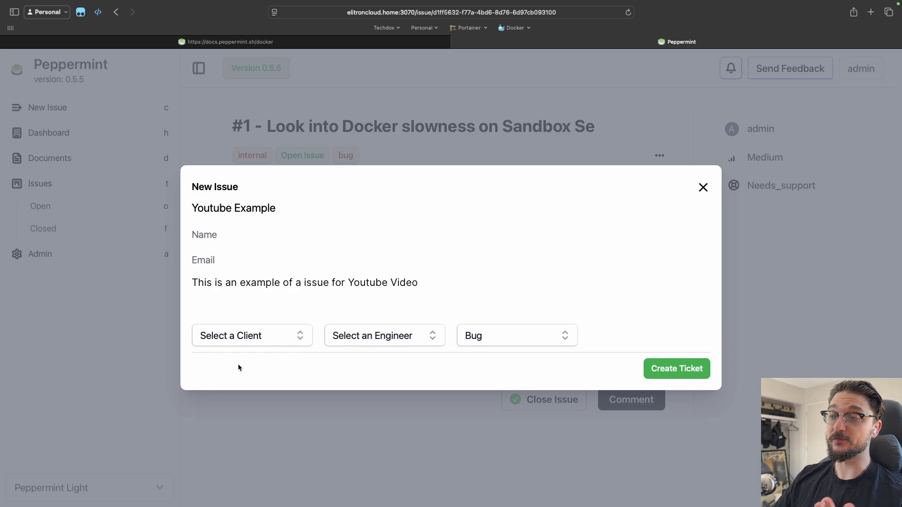
Step: Assign the new ticket to the internal client and to engineer admin
left_click(237, 338)
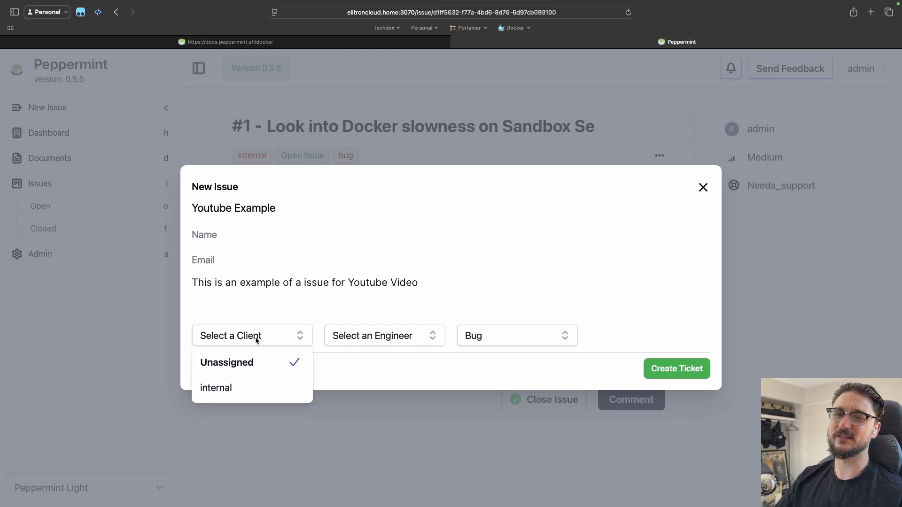
left_click(239, 387)
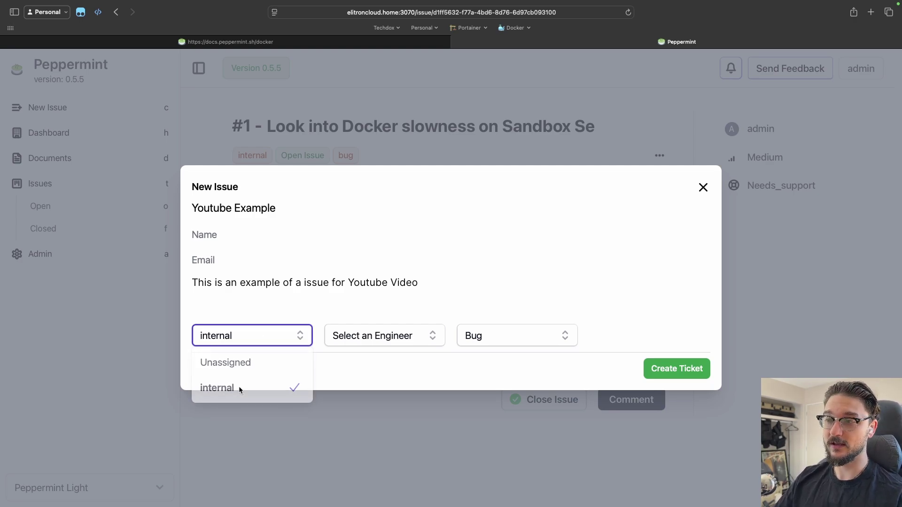
left_click(373, 339)
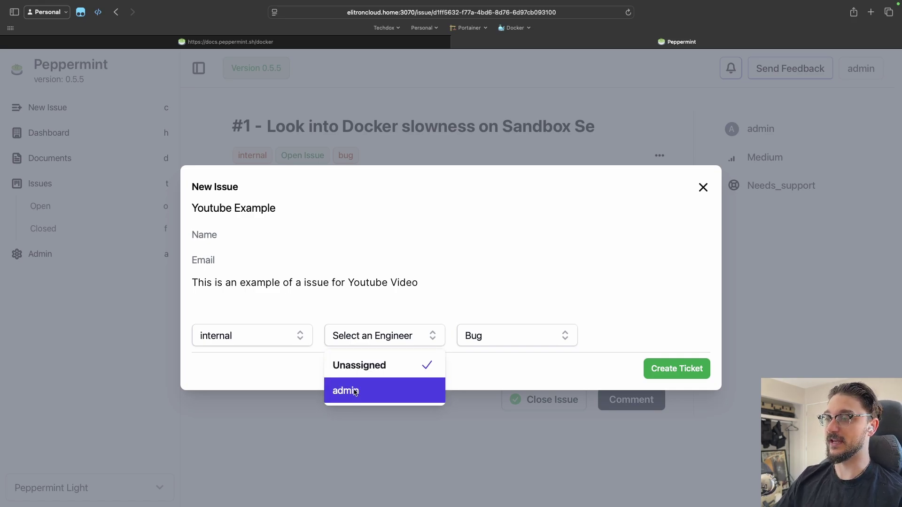
left_click(368, 390)
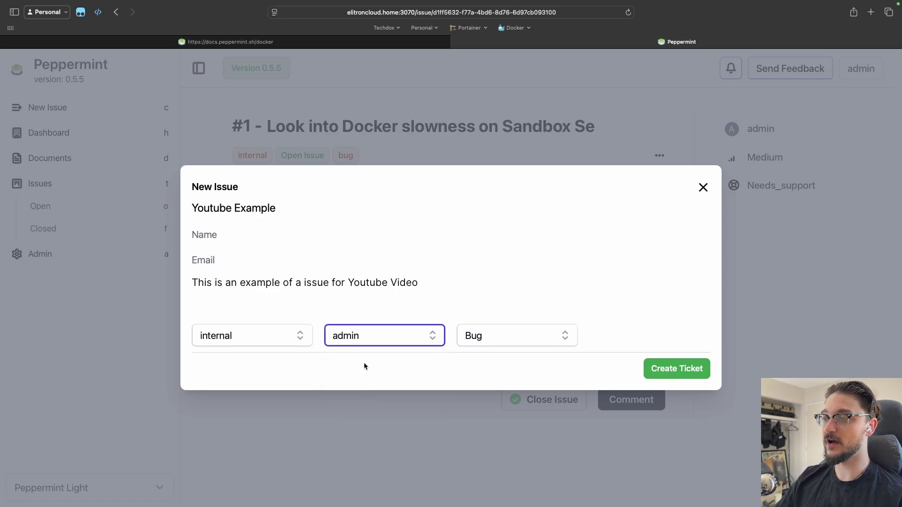
Step: Set the ticket type to Feature, after trying Service and Maintenance
left_click(507, 335)
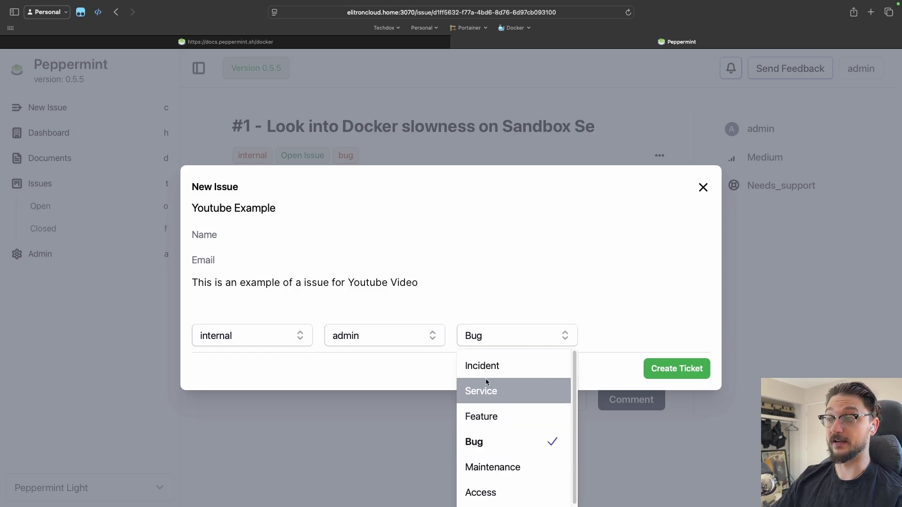
scroll(491, 416, "down", 1)
scroll(501, 436, "up", 1)
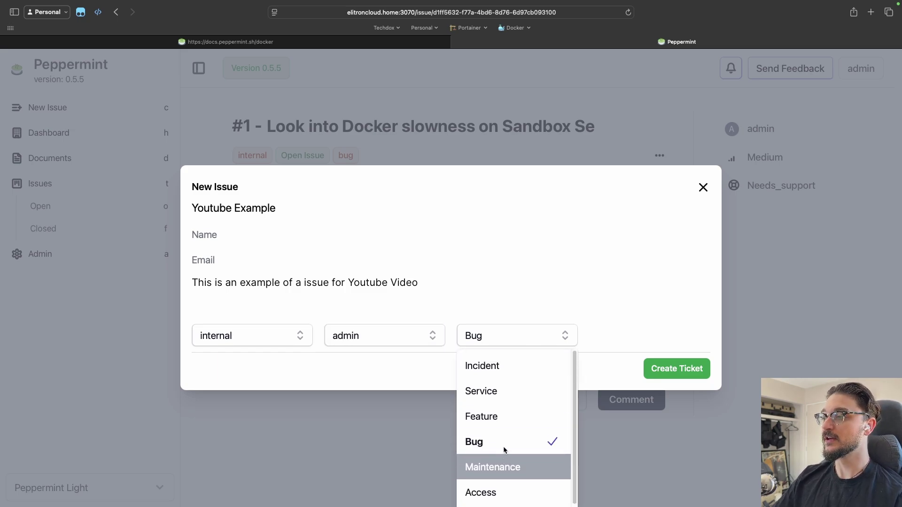
left_click(498, 397)
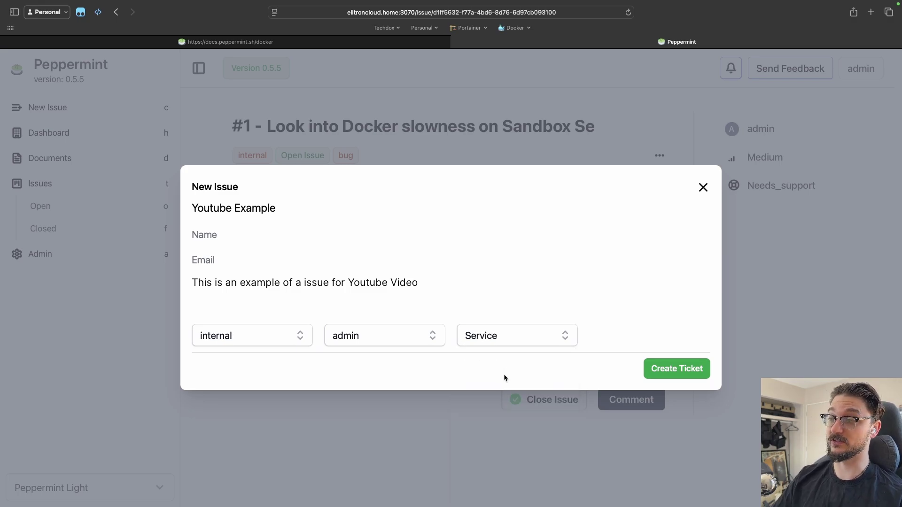
left_click(505, 337)
scroll(512, 446, "down", 1)
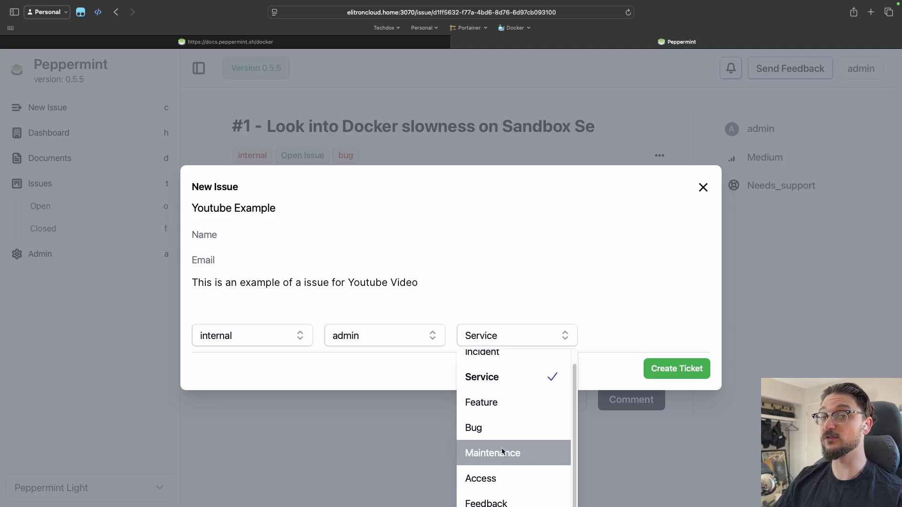
scroll(501, 447, "up", 1)
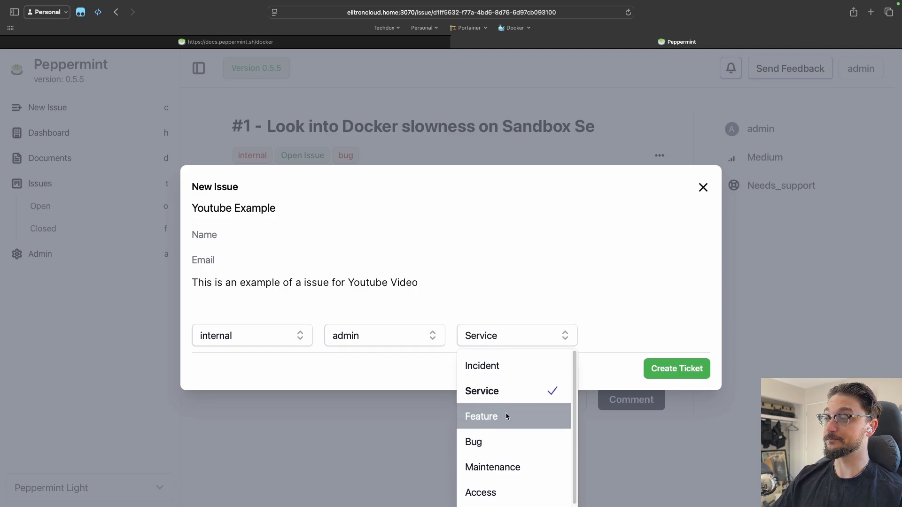
scroll(493, 429, "down", 1)
left_click(516, 454)
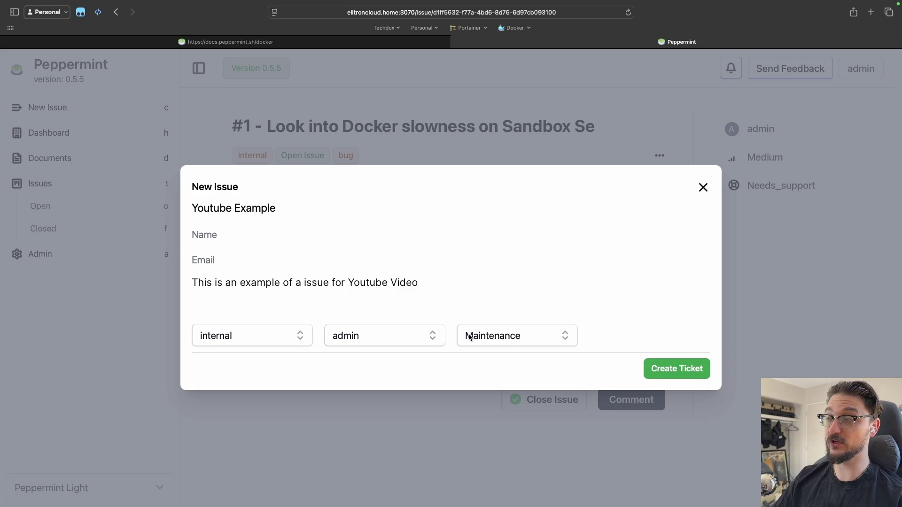
left_click(535, 336)
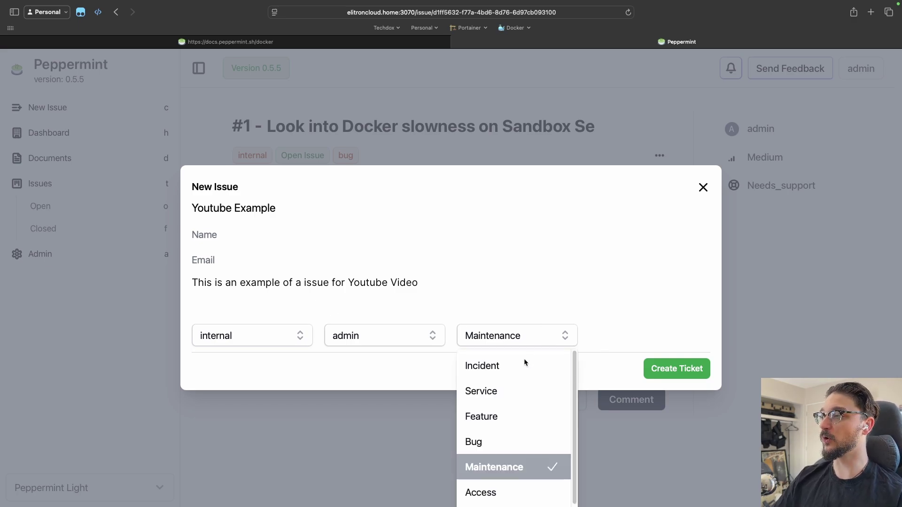
left_click(511, 415)
Step: Create the ticket, check issue #2, then return to the dashboard
left_click(669, 365)
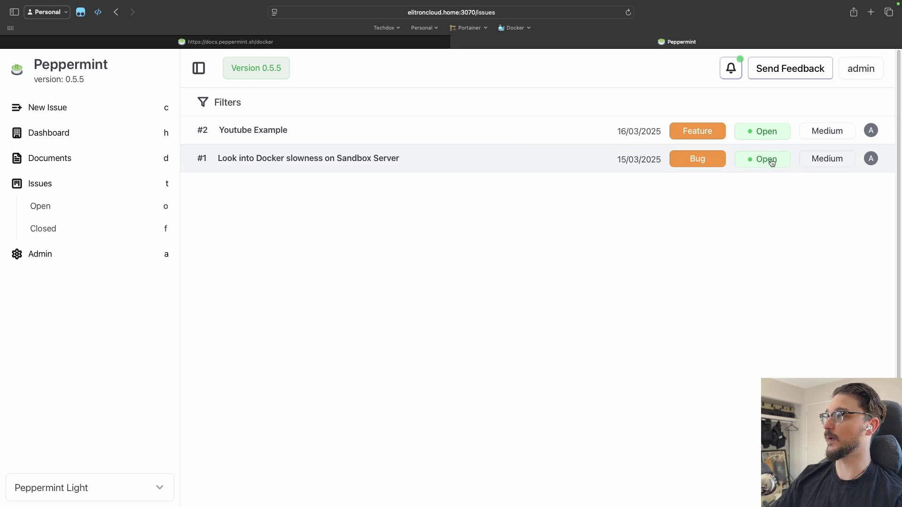
left_click(881, 135)
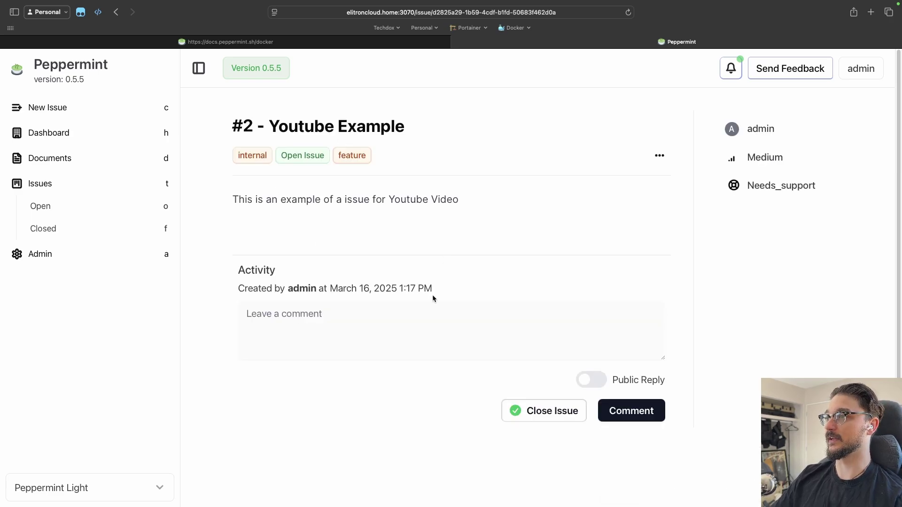
key("h")
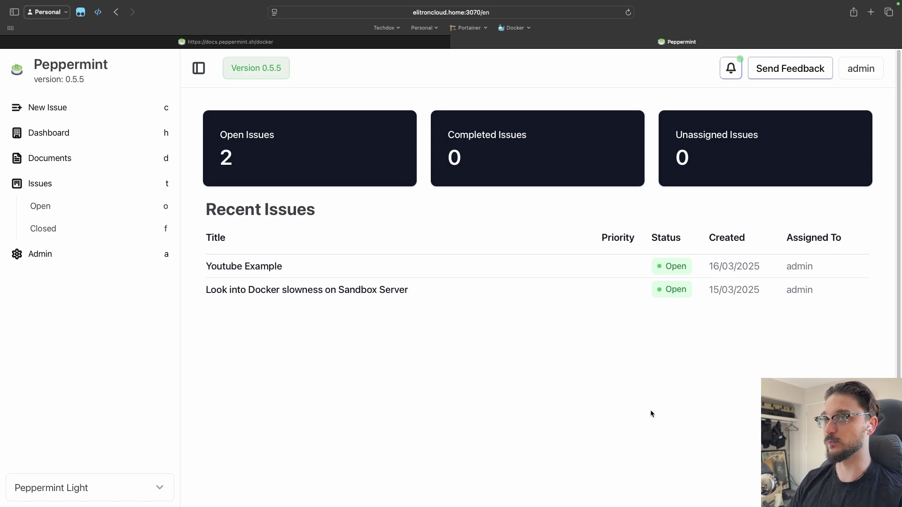
Step: Create a new document in Documents and title it 'Monthly Cleanup'
left_click(68, 158)
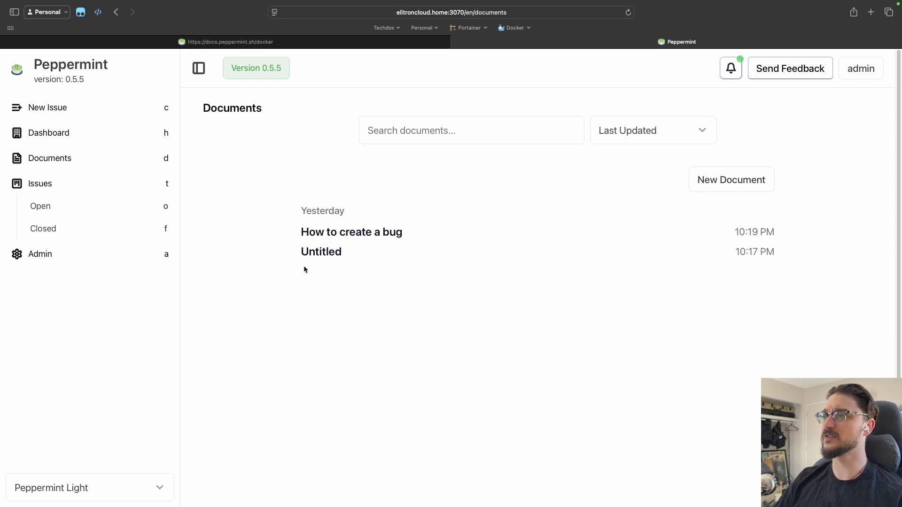
left_click(745, 179)
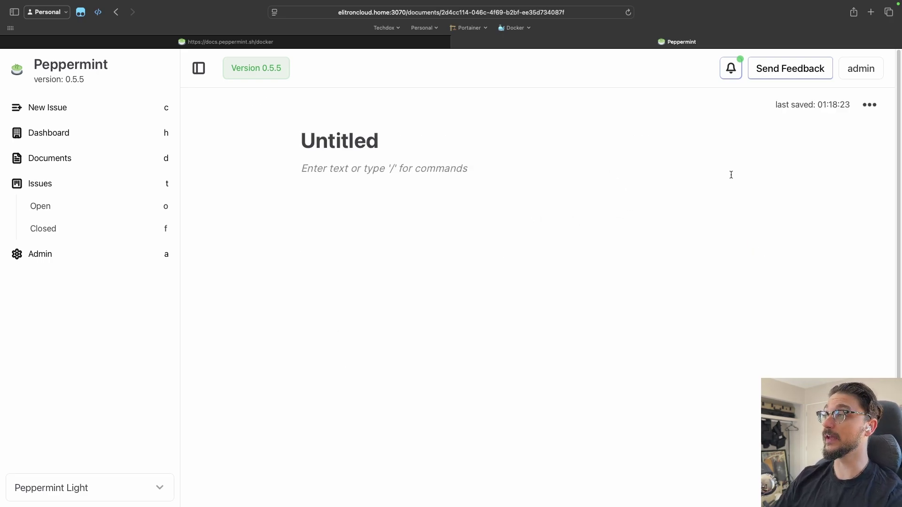
left_click(356, 141)
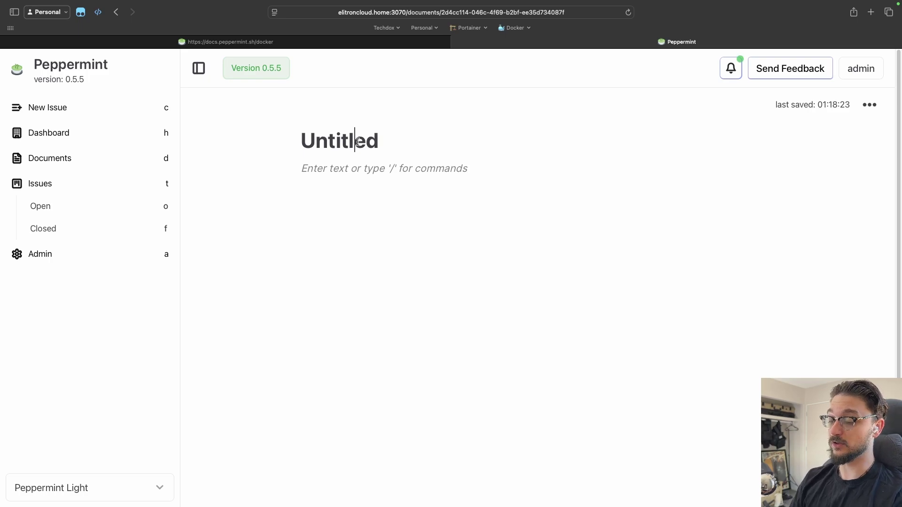
key("super+a")
key("BackSpace")
type("Mon")
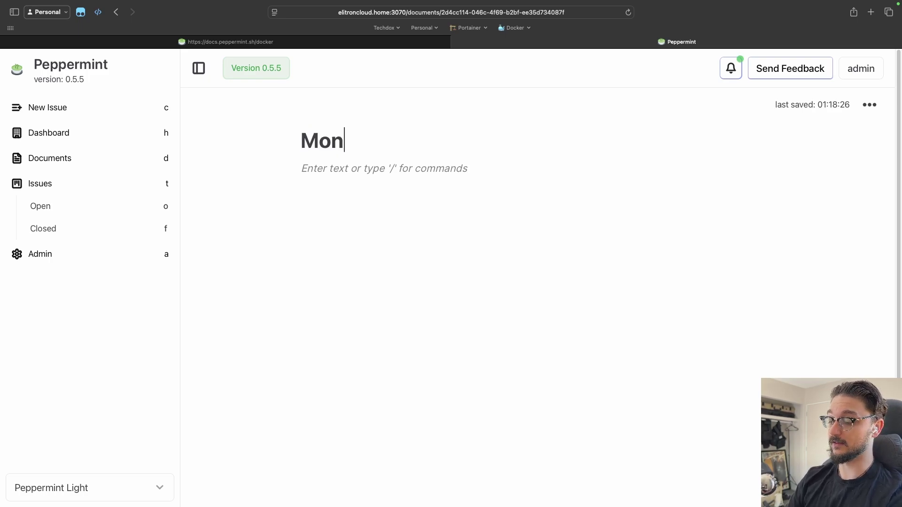
type("thly Cleanup")
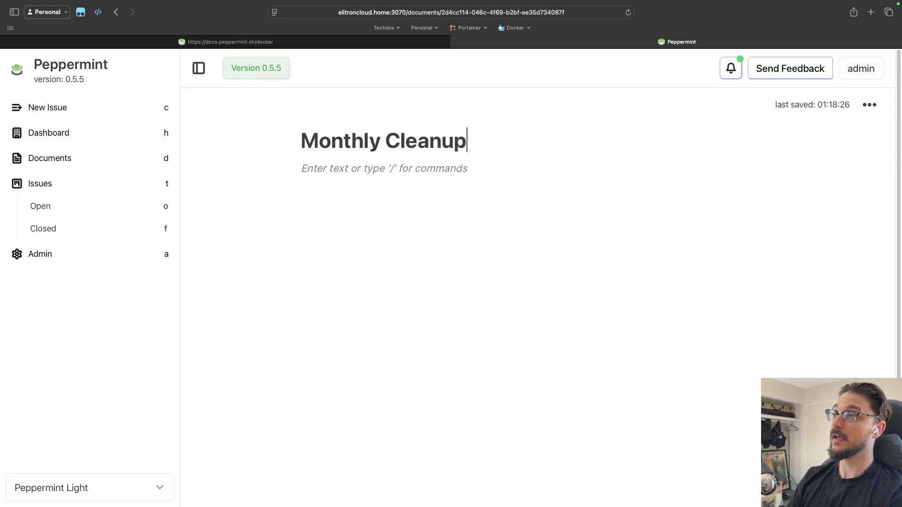
Step: Add a Heading 1 'Server 1' to the document and go back to the documents list
left_click(372, 172)
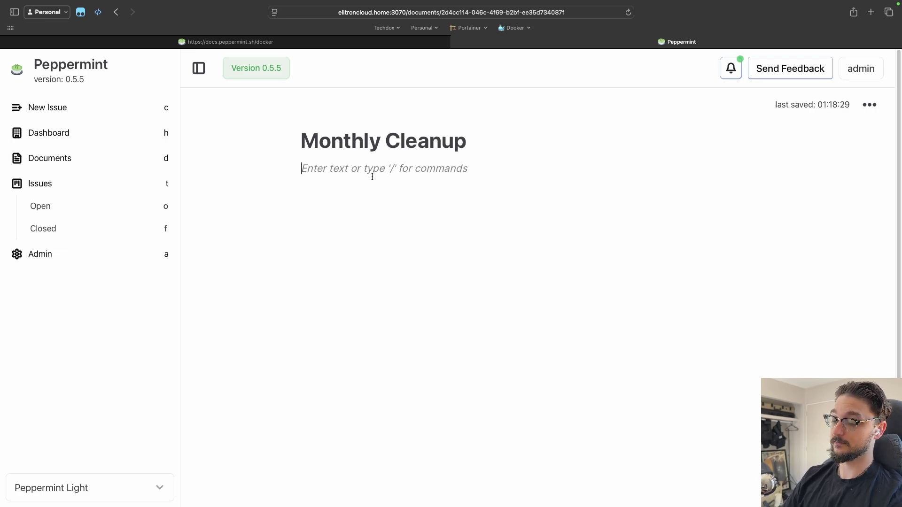
type("/")
scroll(347, 328, "down", 5)
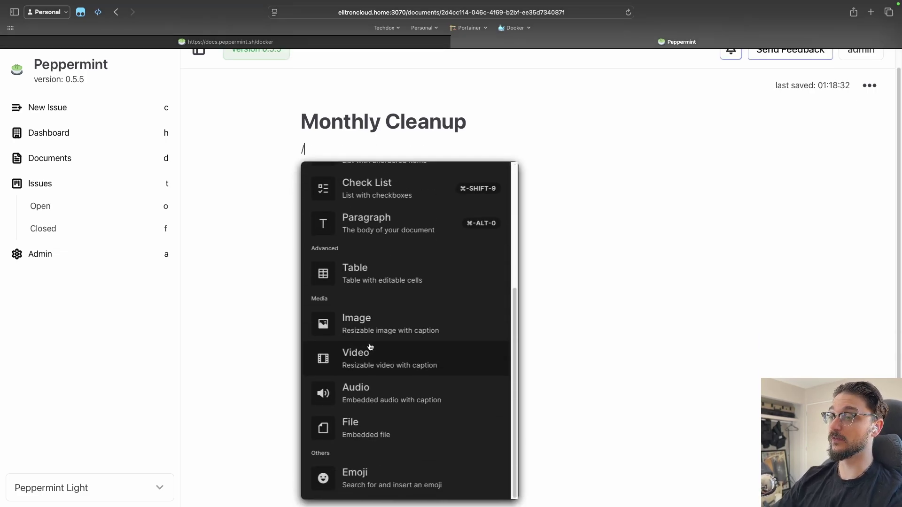
scroll(380, 357, "up", 5)
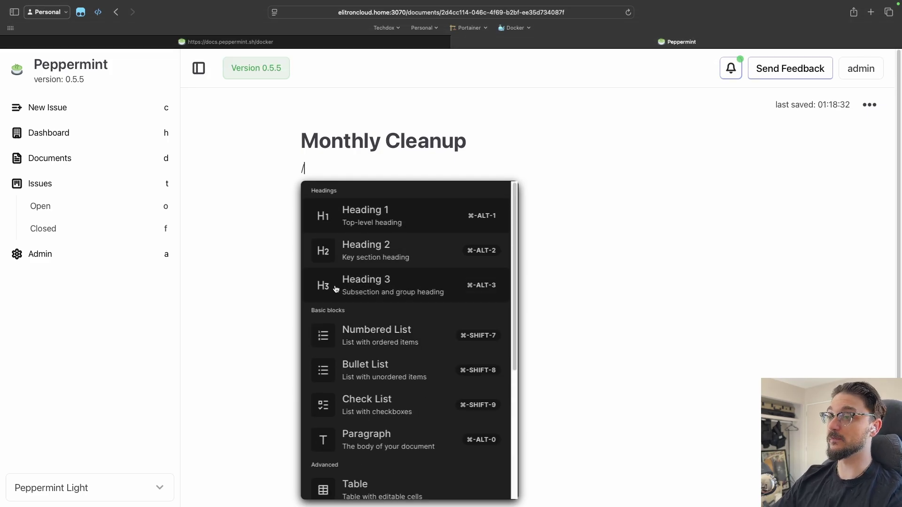
left_click(388, 223)
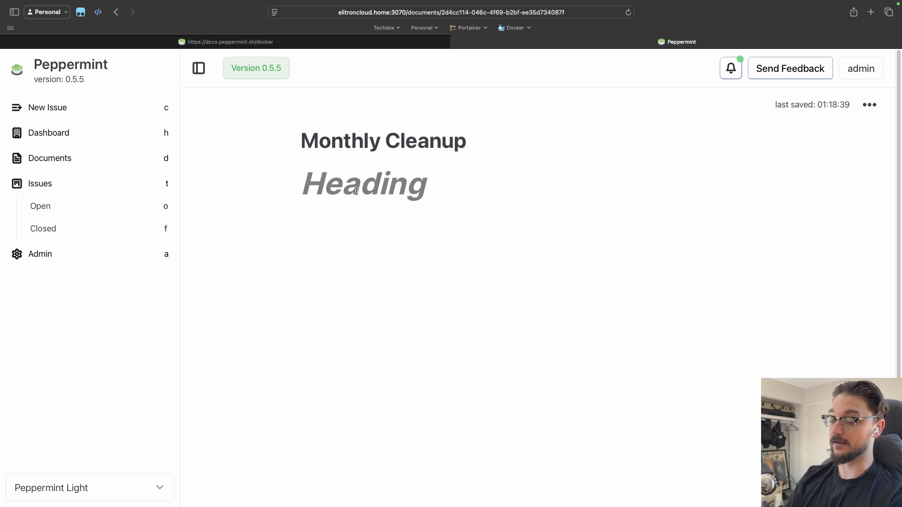
type("Server 1")
key("Return")
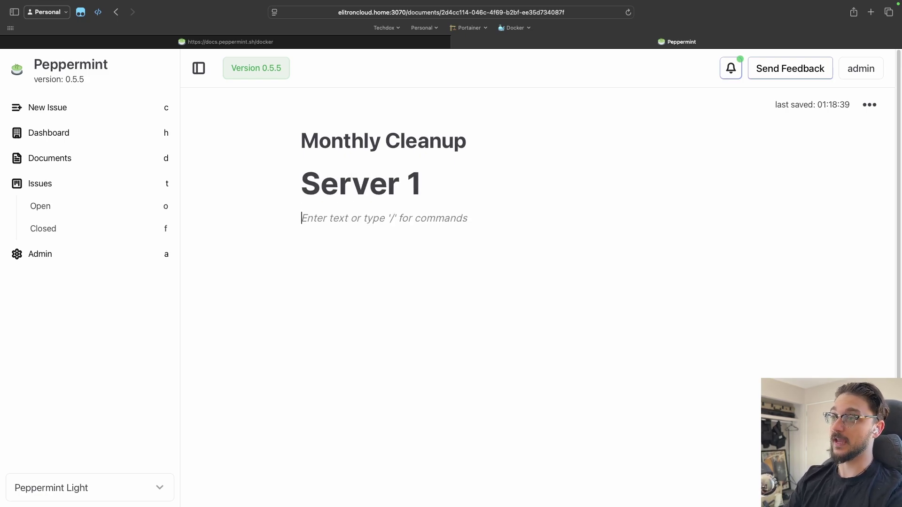
type("sdjklfhasdkljfhasij")
key("BackSpace")
key("BackSpace")
key("BackSpace")
key("BackSpace")
key("BackSpace")
key("BackSpace")
key("BackSpace")
key("BackSpace")
key("BackSpace")
key("BackSpace")
key("BackSpace")
key("BackSpace")
key("BackSpace")
key("BackSpace")
key("BackSpace")
key("BackSpace")
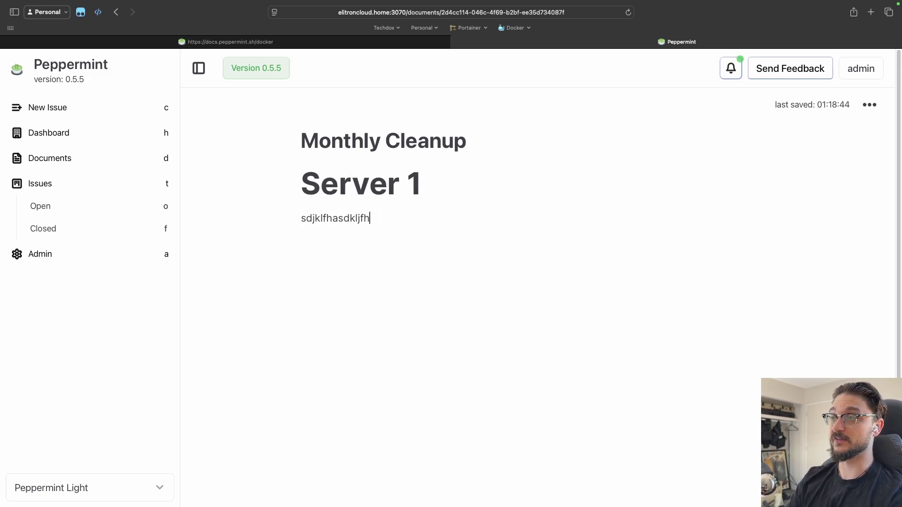
key("BackSpace")
key("BackSpace")
key("BackSpace")
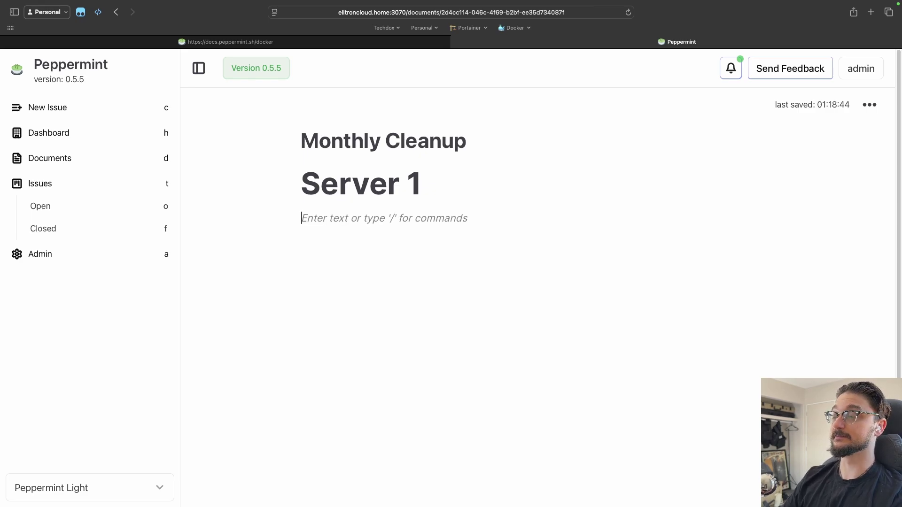
left_click(74, 160)
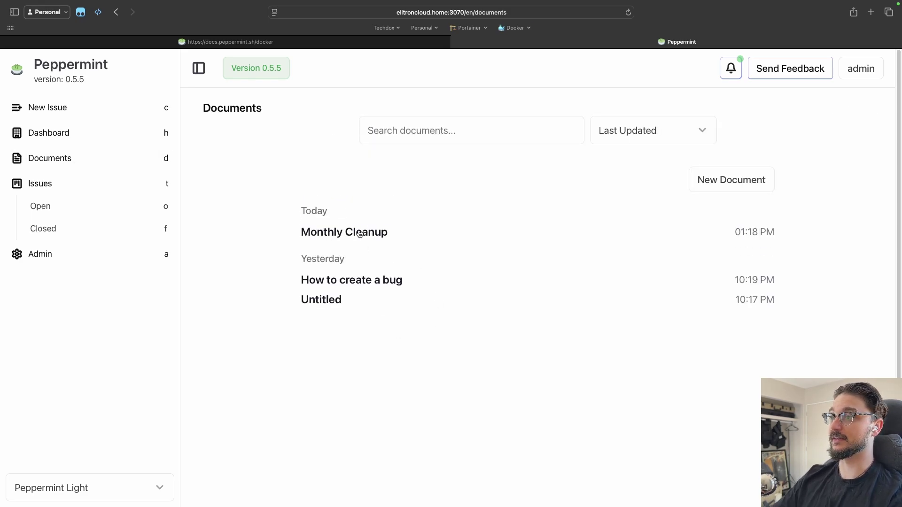
Step: Search documents for 'mont', clear the search, then switch to the Issues list
left_click(431, 140)
type("mont")
key("BackSpace")
key("BackSpace")
key("BackSpace")
key("BackSpace")
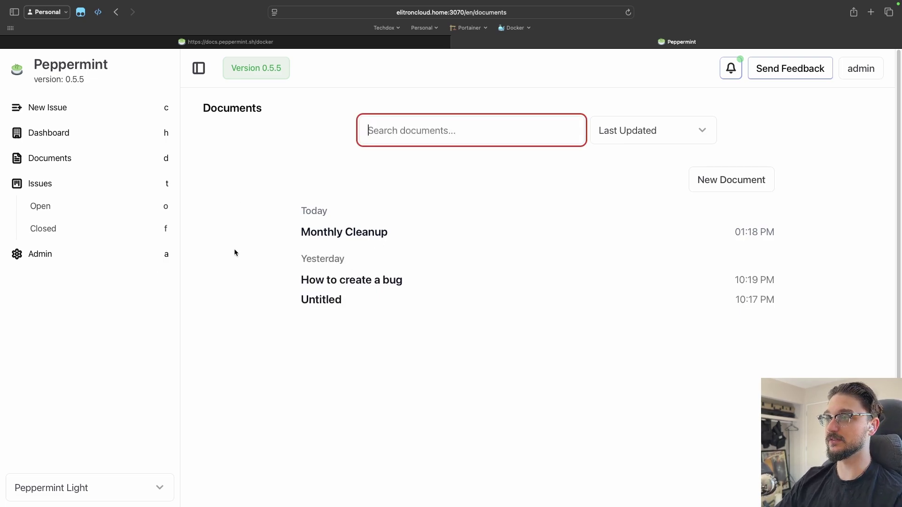
left_click(393, 420)
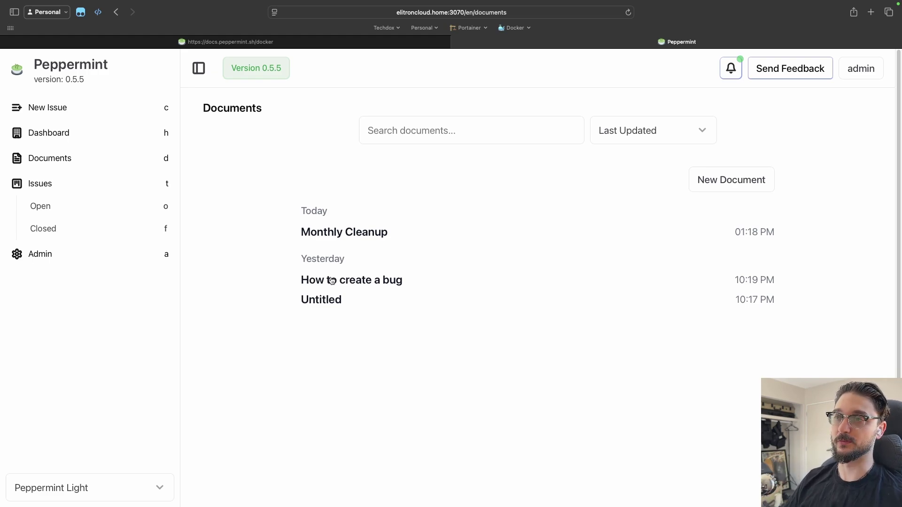
left_click(56, 191)
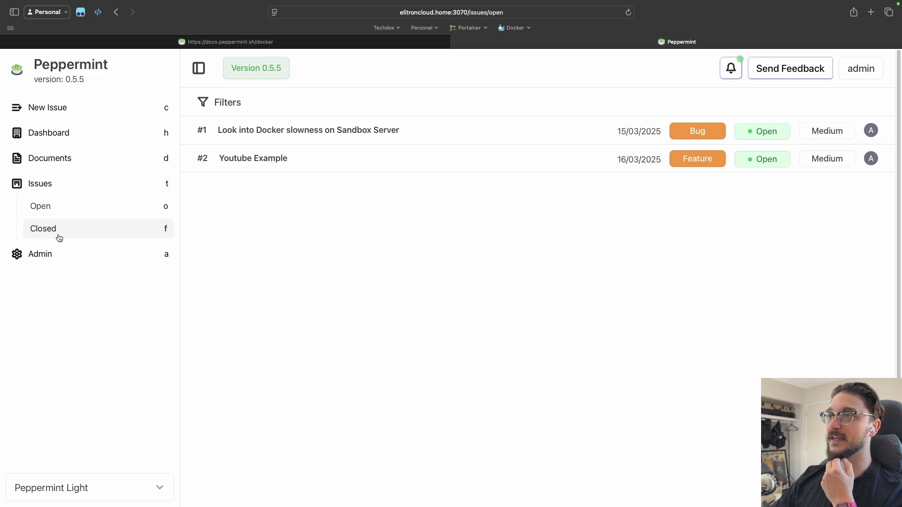
Step: Close issue #1 Docker slowness and view the closed issues list
left_click(56, 235)
left_click(70, 207)
left_click(257, 156)
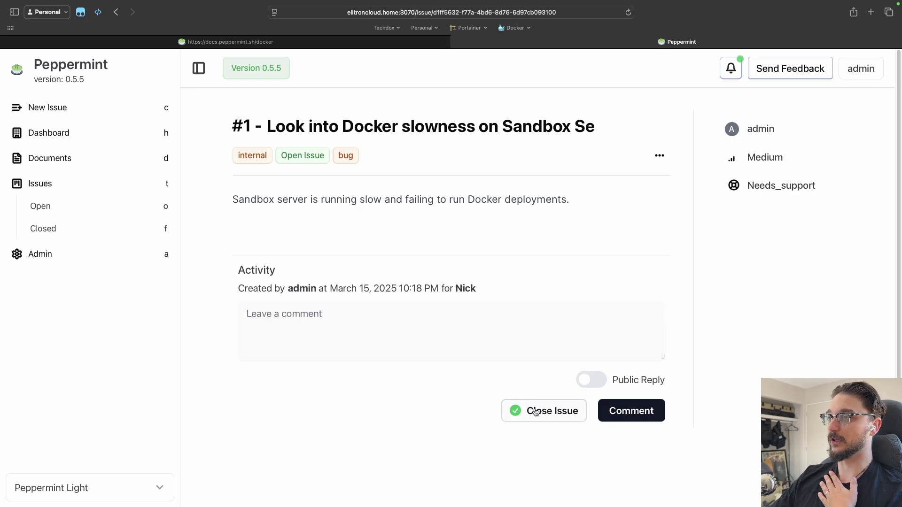
left_click(538, 412)
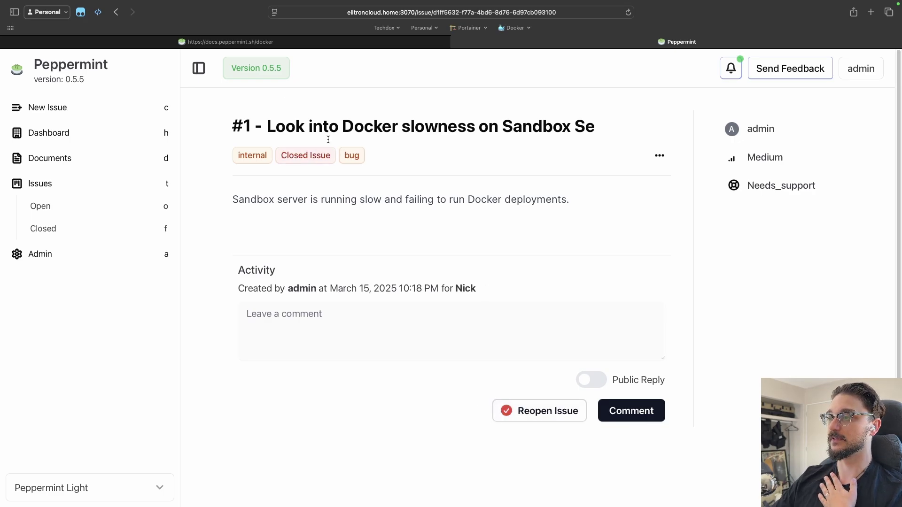
left_click(60, 183)
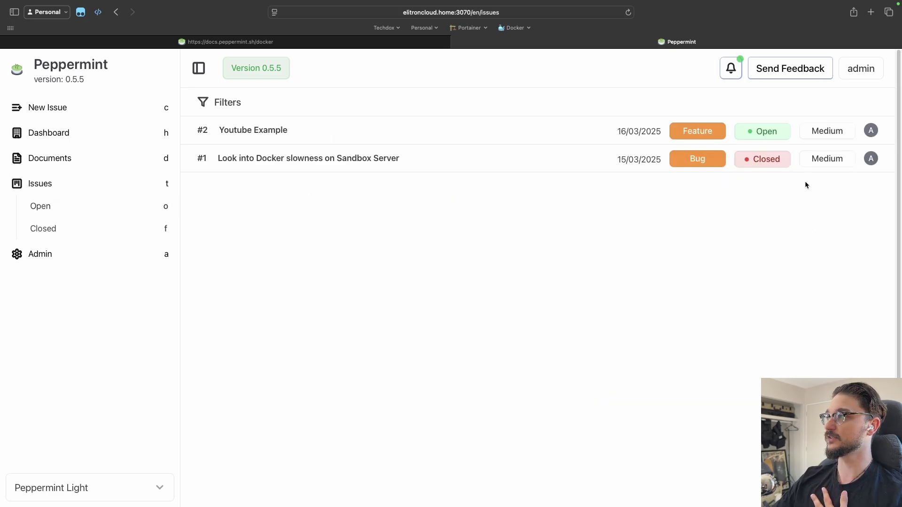
left_click(77, 229)
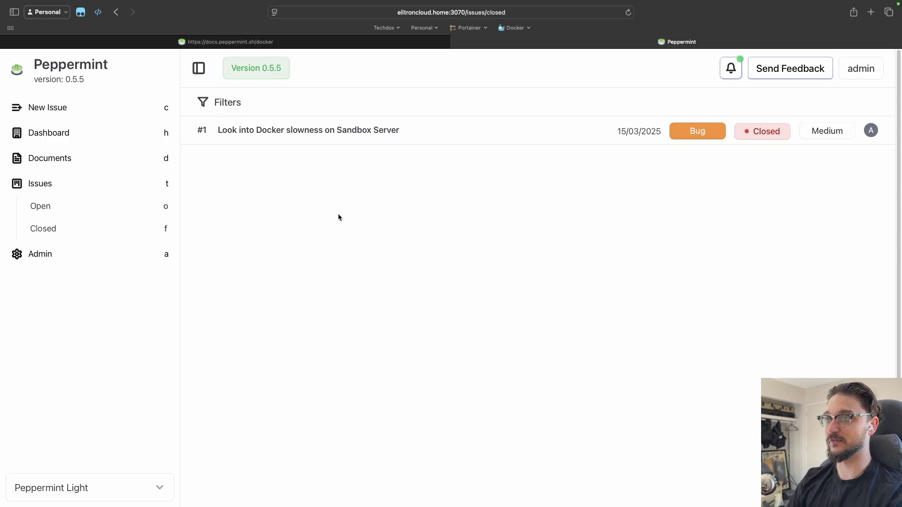
Step: Tour the sidebar with shortcuts c, Esc, h, d, t, o, f, ending on the Admin page via a
key("c")
key("Escape")
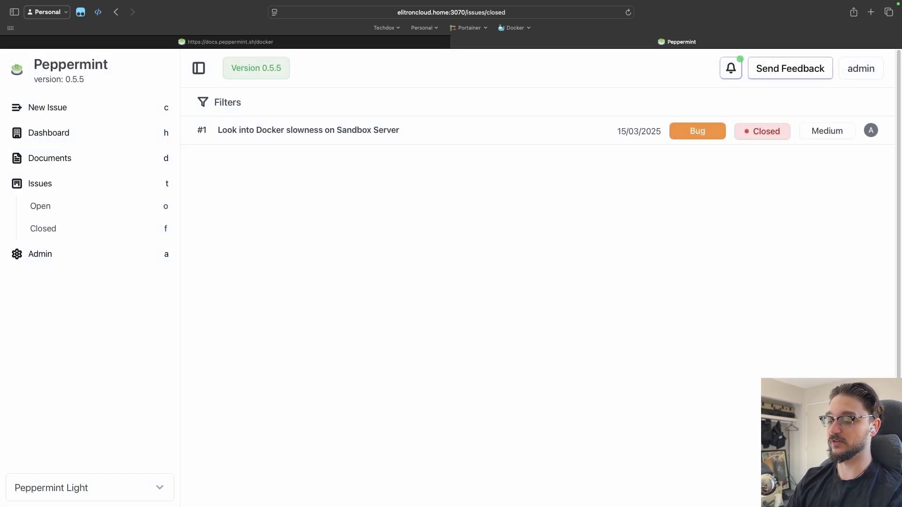
key("h")
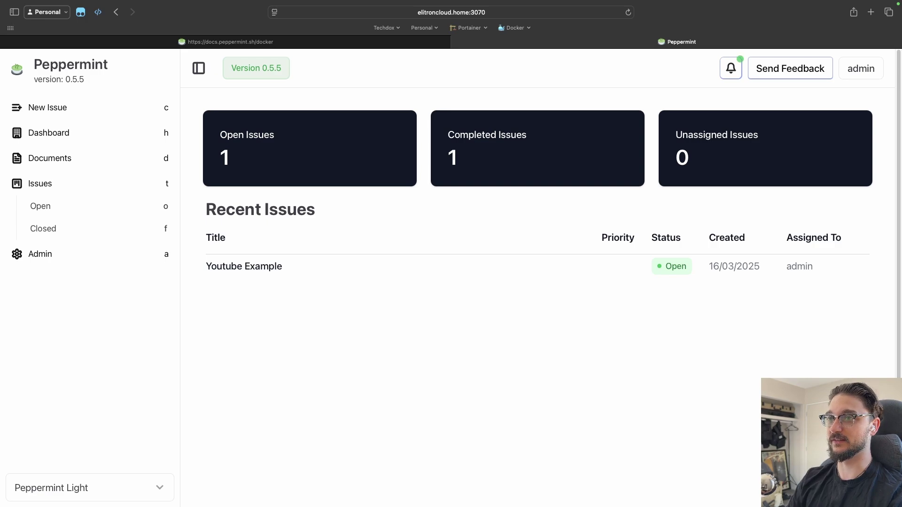
key("d")
key("t")
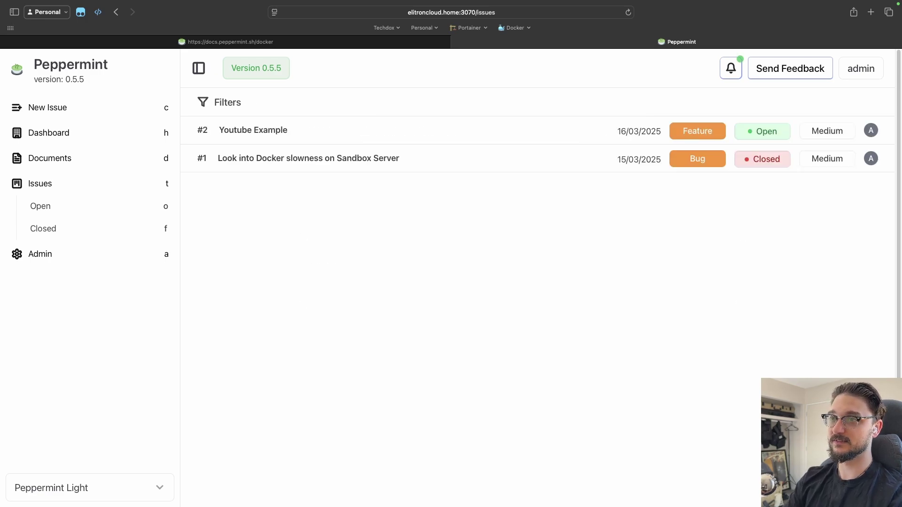
key("o")
key("f")
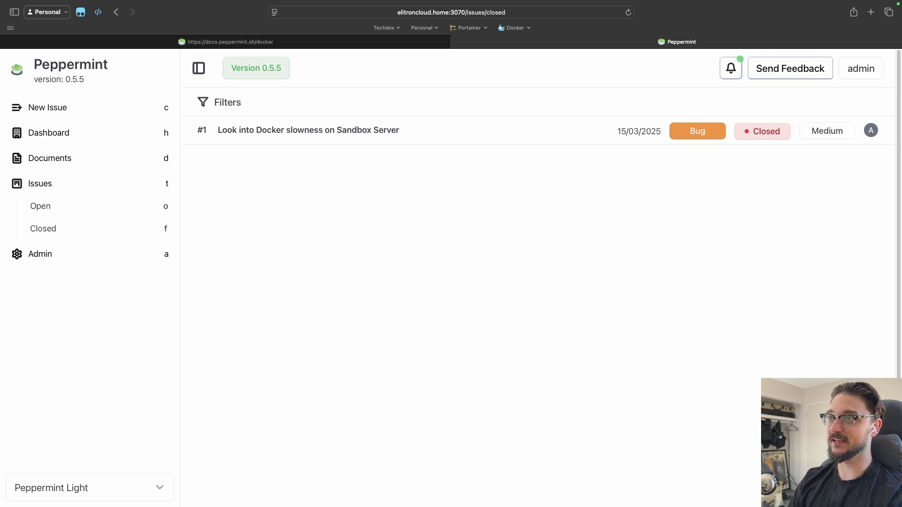
key("a")
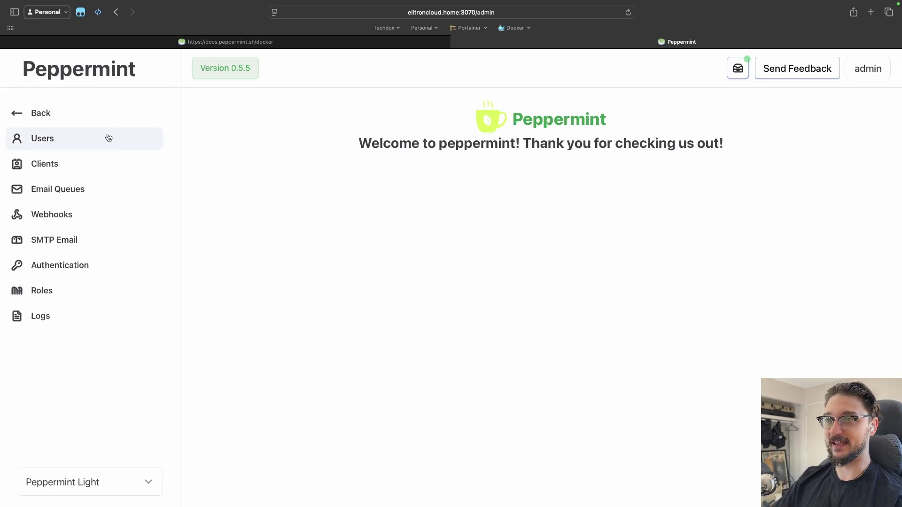
Step: Check Internal Users and the admin's role without changes, then open the admin Clients list
left_click(94, 137)
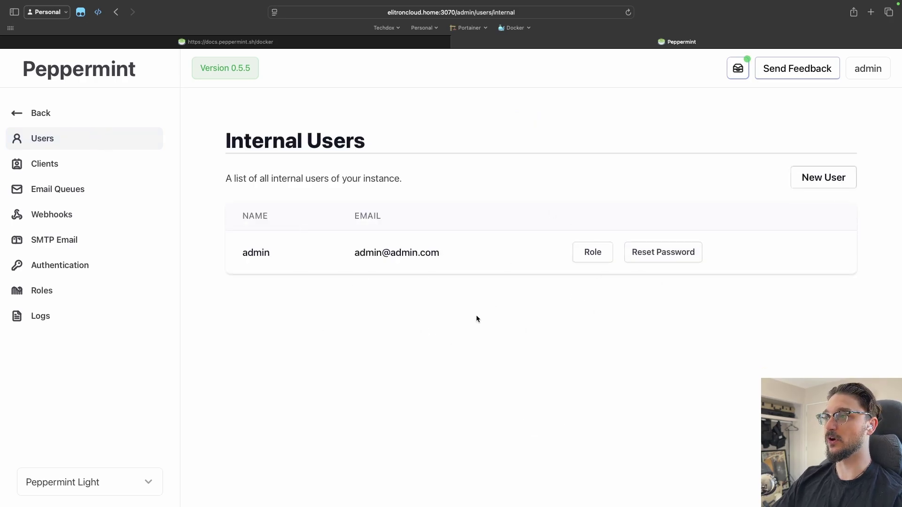
left_click(592, 253)
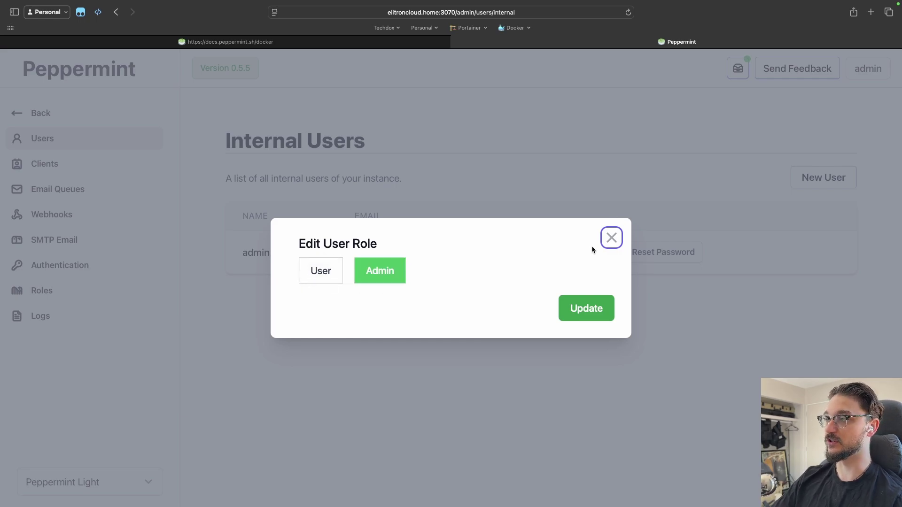
left_click(610, 238)
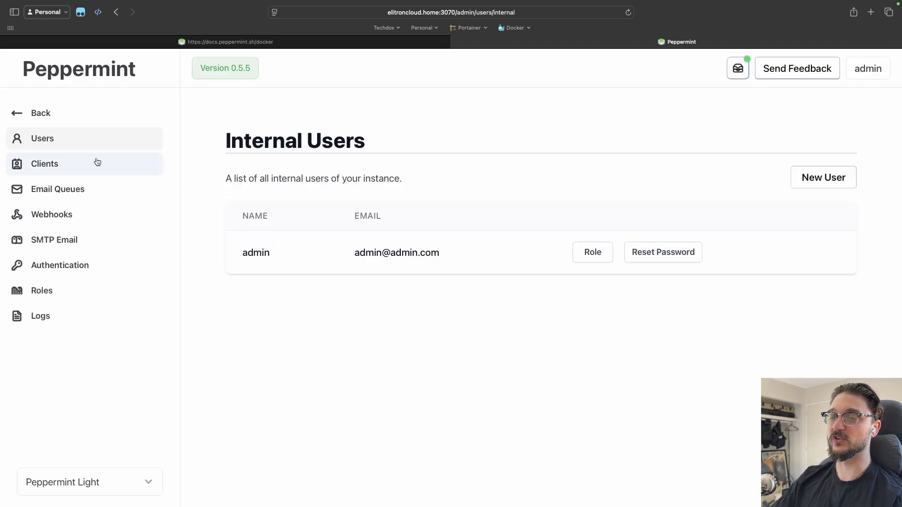
left_click(45, 164)
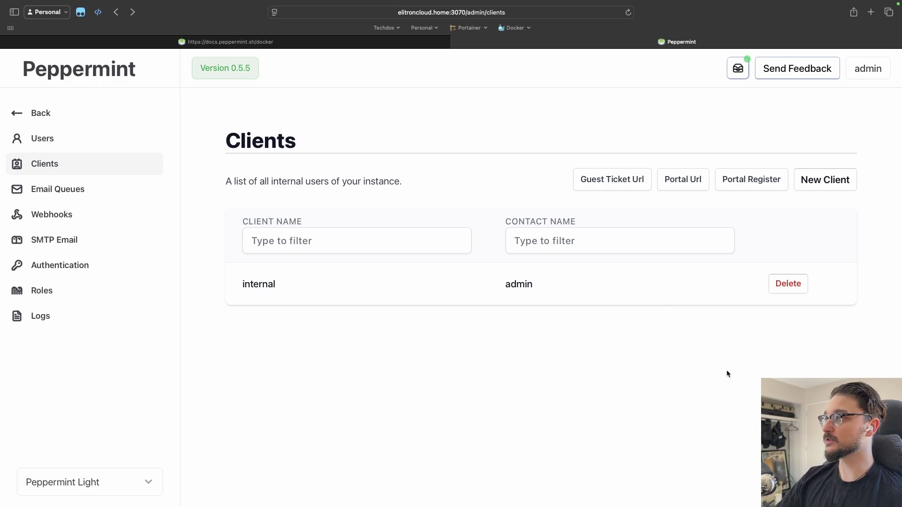
left_click(750, 187)
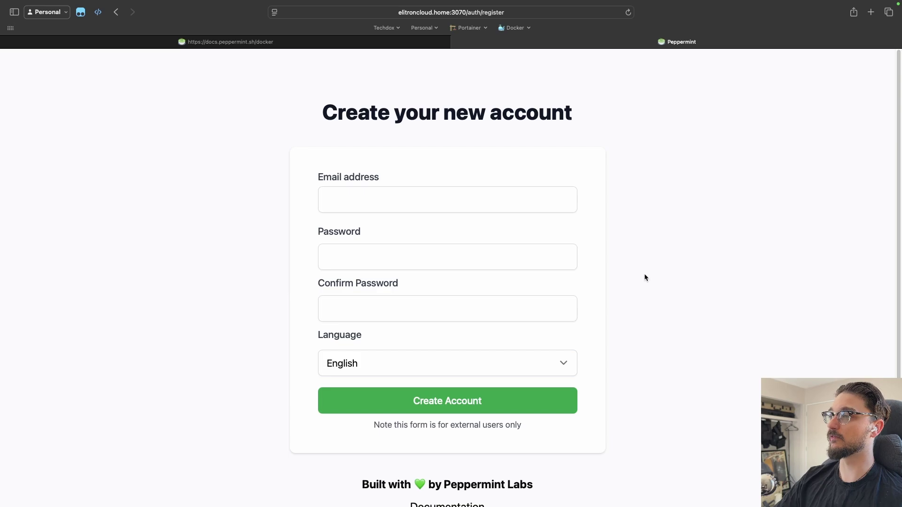
left_click(354, 200)
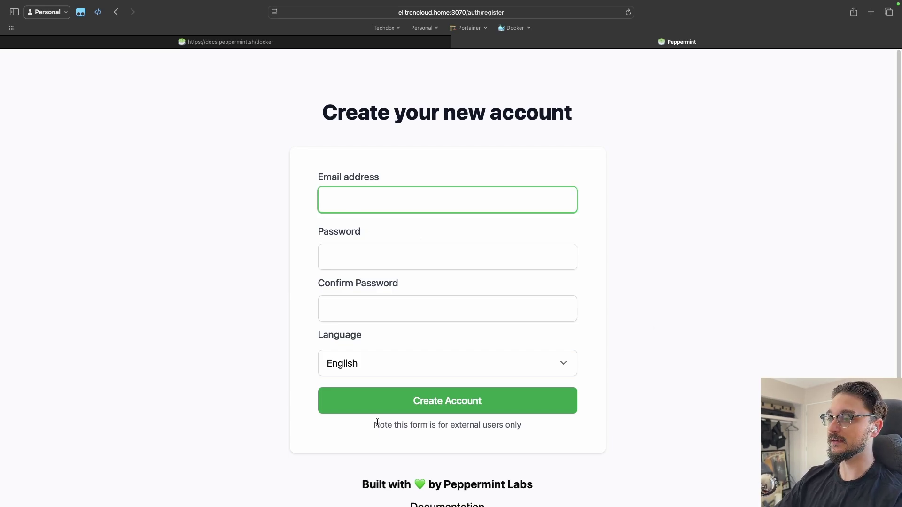
left_click_drag(377, 422, 549, 429)
triple_click(549, 429)
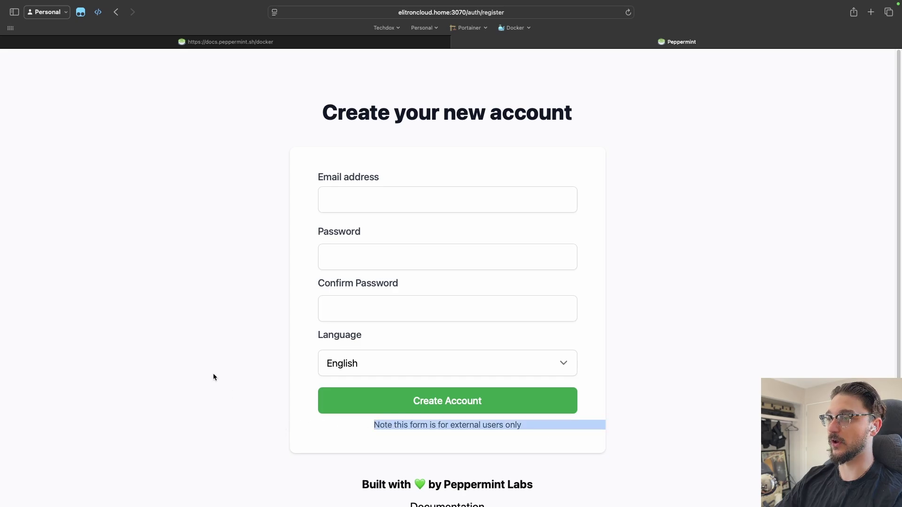
left_click(235, 376)
key("super+bracketleft")
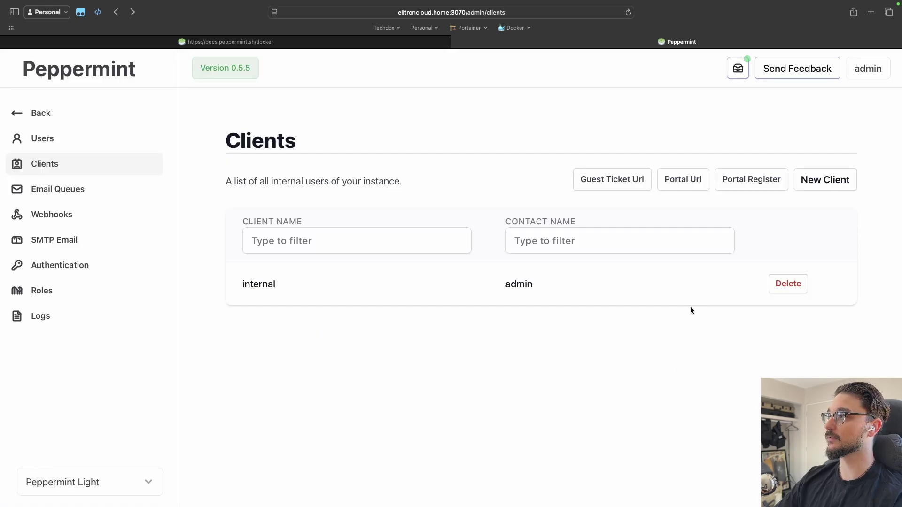
left_click(681, 180)
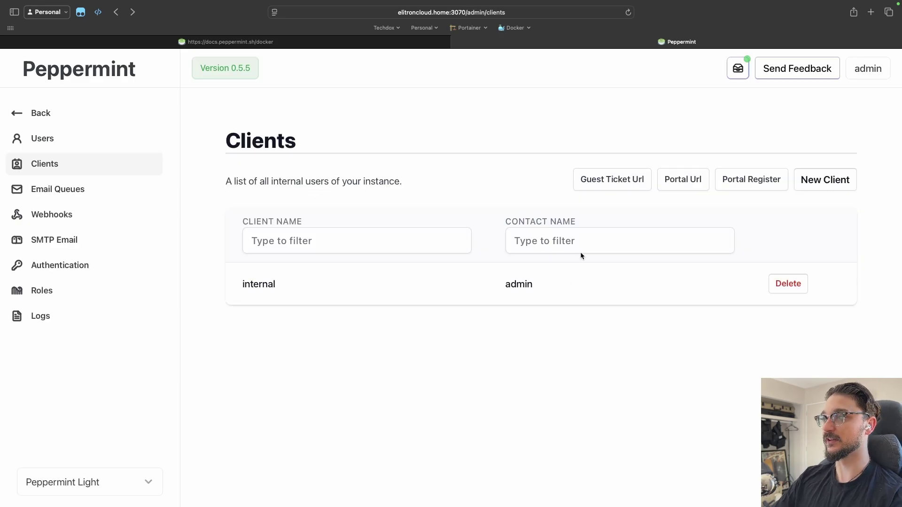
Step: Open the guest ticket submission form, zoomed out so all its fields fit
left_click(608, 187)
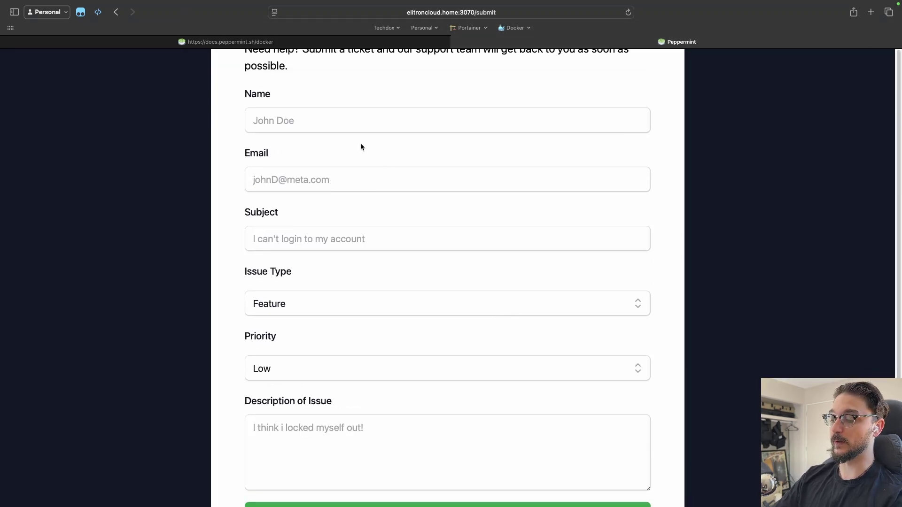
key("super+minus")
key("super+minus")
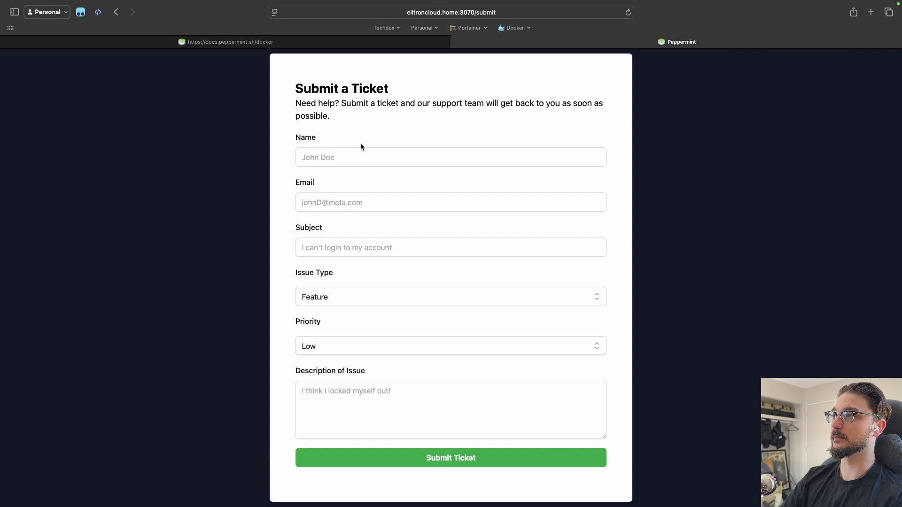
left_click(359, 155)
left_click(336, 205)
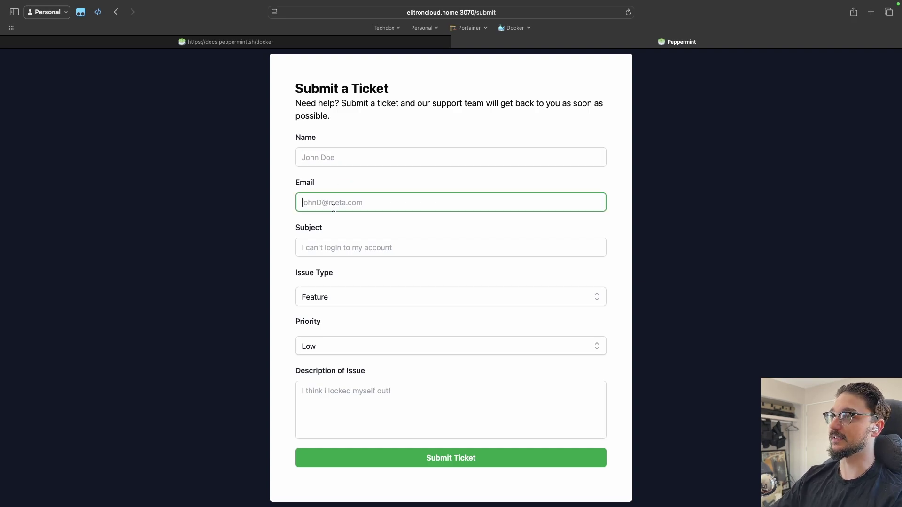
left_click(352, 253)
left_click(333, 297)
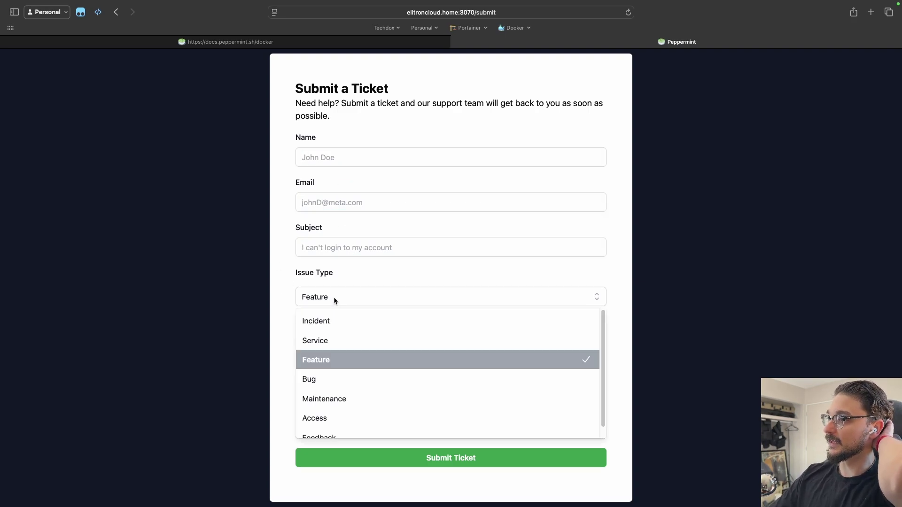
left_click(283, 317)
left_click(300, 346)
left_click(329, 370)
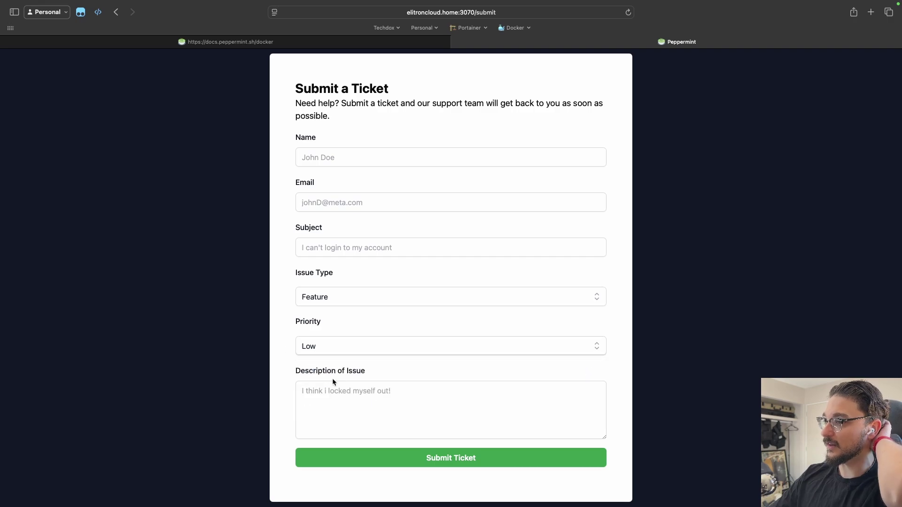
left_click(358, 391)
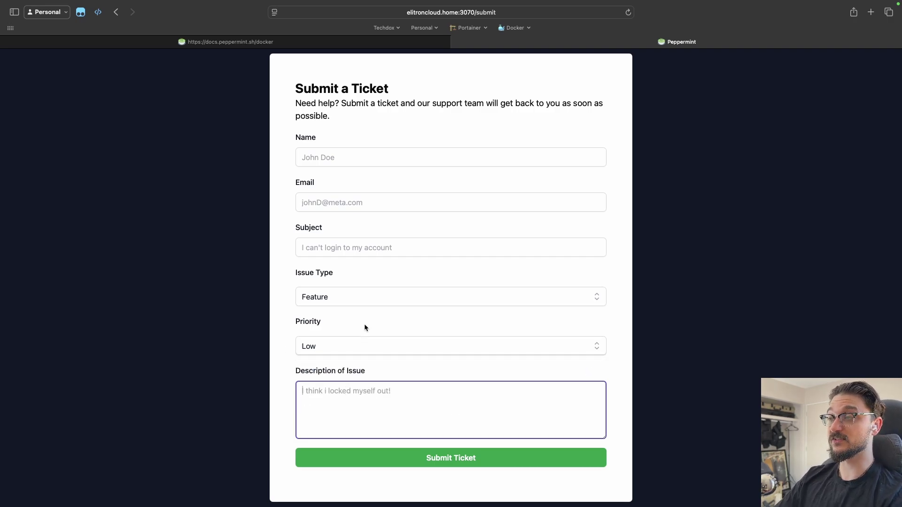
Step: Enter the submitter's name and e-mail, and subject 'Help I broke my laptop'
left_click(369, 160)
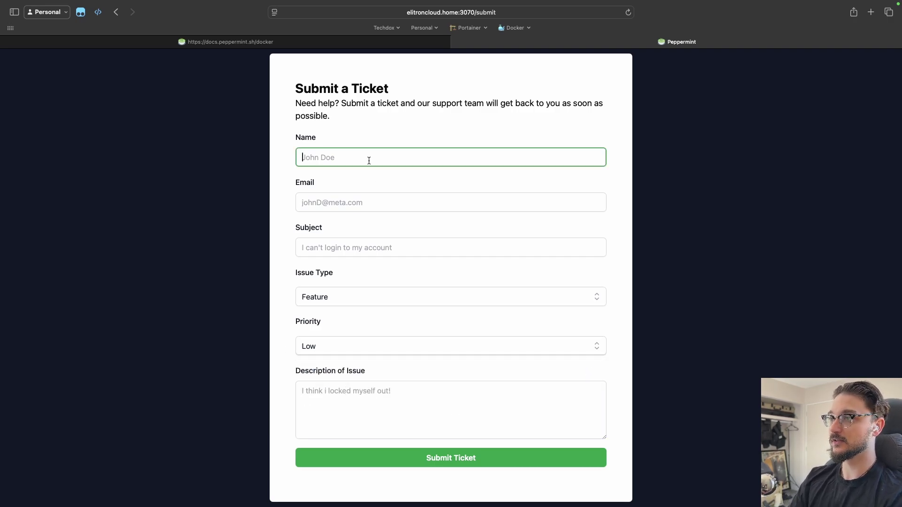
type("Techdox")
key("Tab")
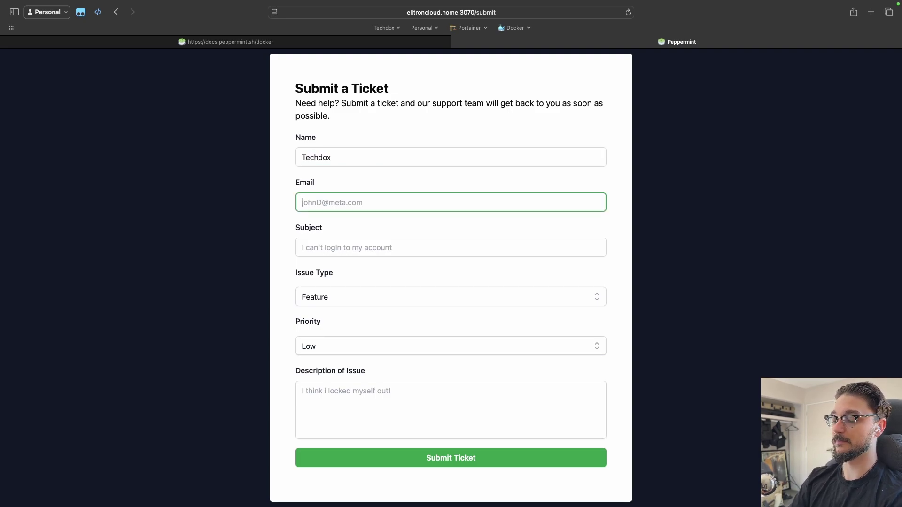
type("test@test.co")
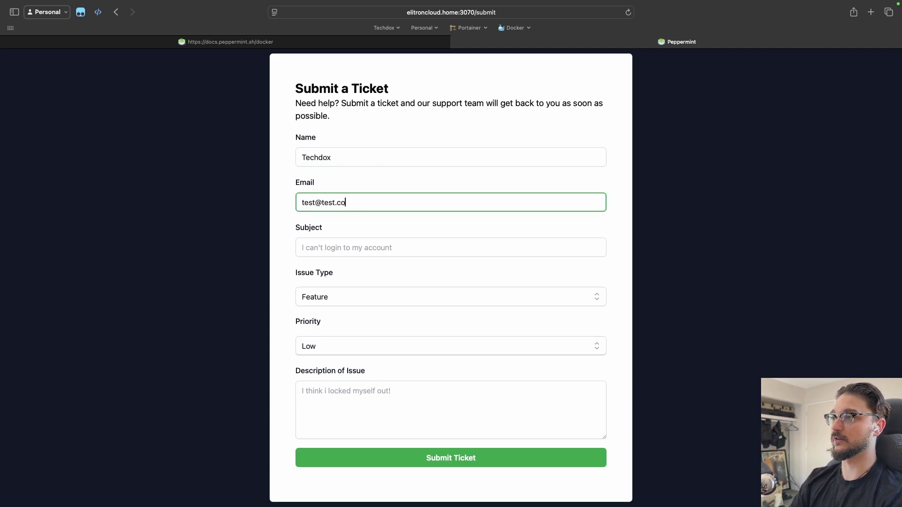
type("m")
key("Tab")
type("Help I")
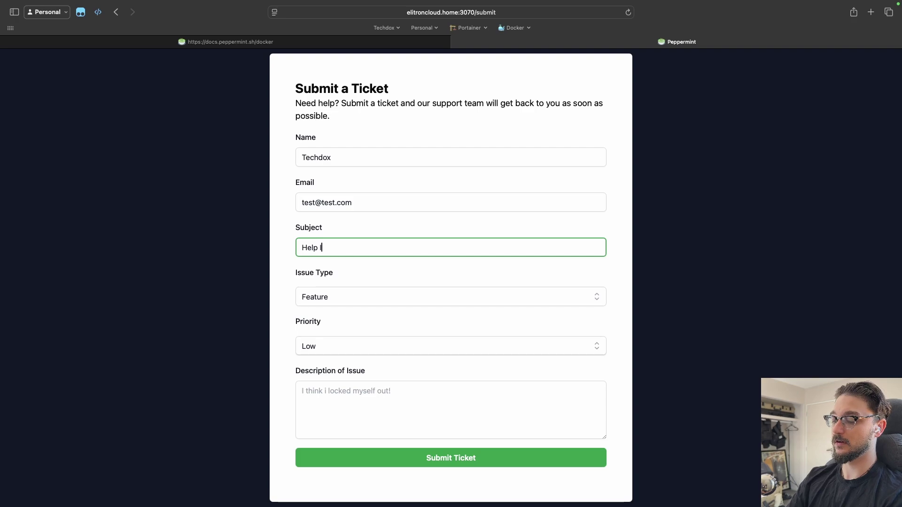
type(" broke mt")
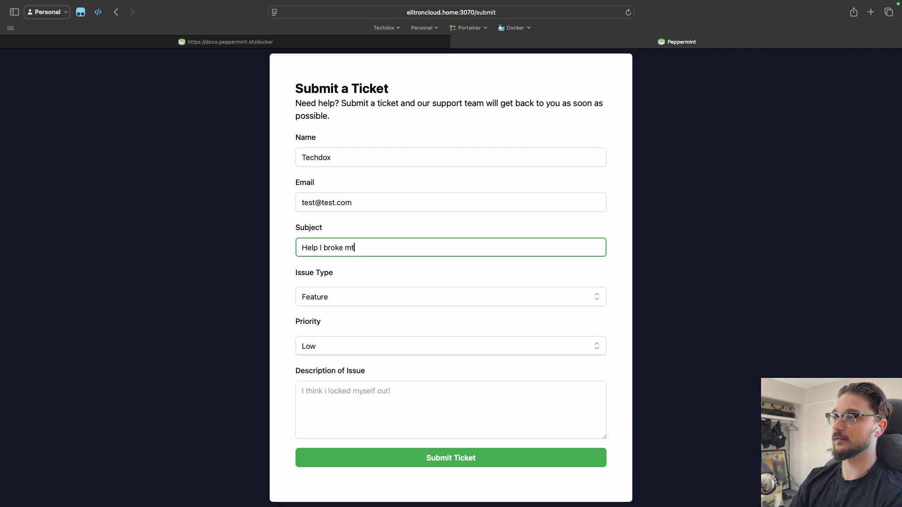
key("BackSpace")
type("y laptop")
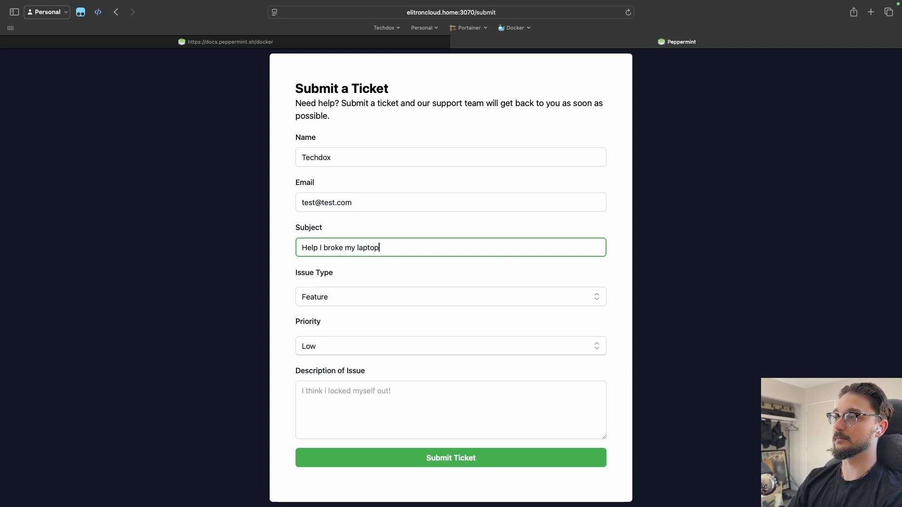
Step: Set type Incident, priority High, description "I'm sad, it broke", submit, and go back
left_click(331, 302)
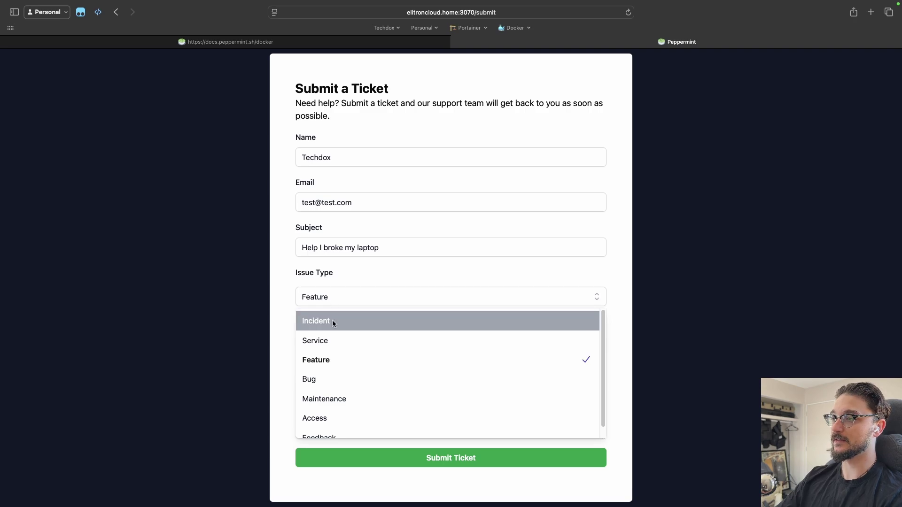
left_click(331, 320)
left_click(328, 352)
left_click(317, 407)
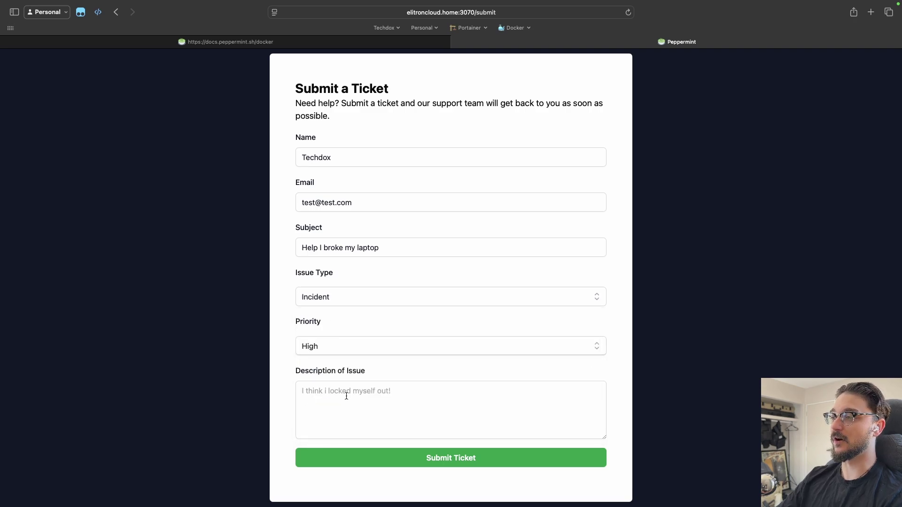
left_click(346, 396)
type("I'")
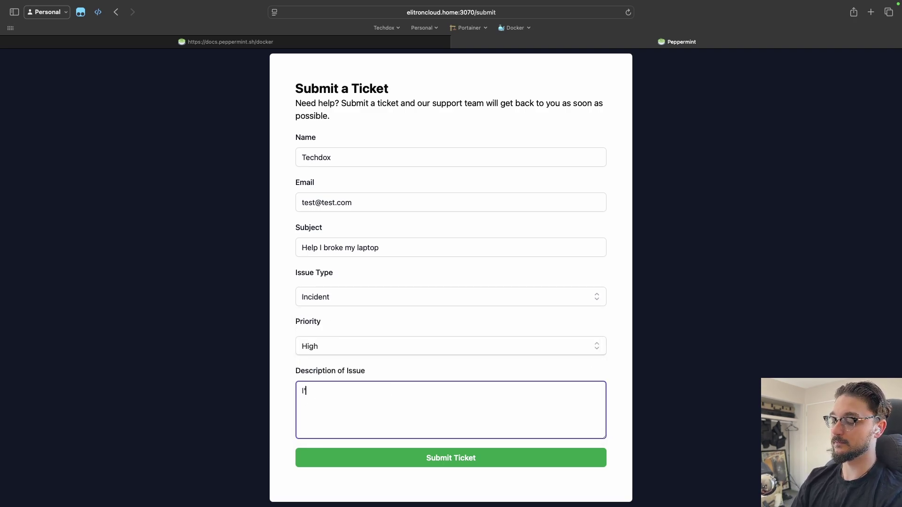
type("m sad, it broke")
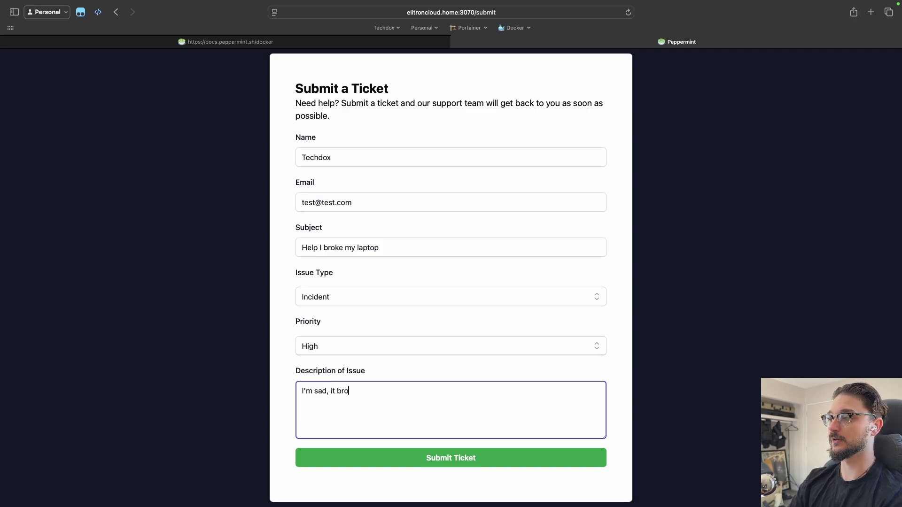
left_click(426, 453)
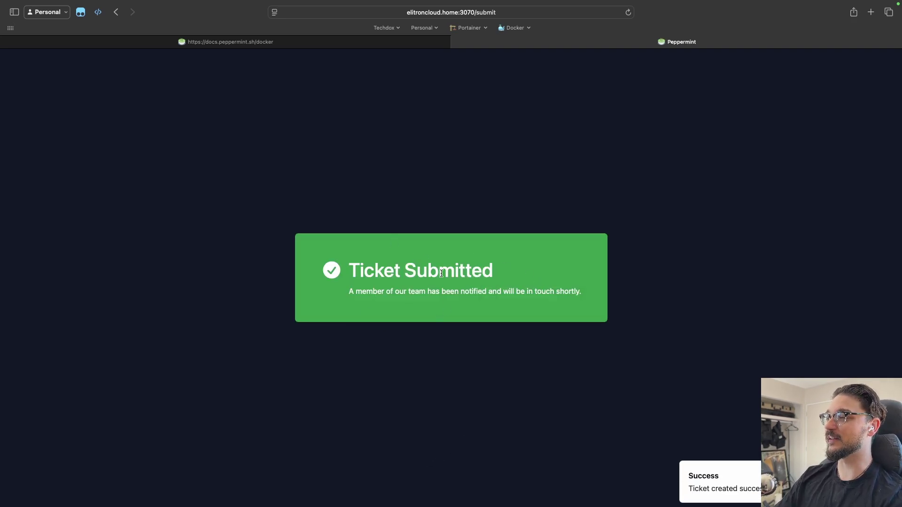
key("super+bracketleft")
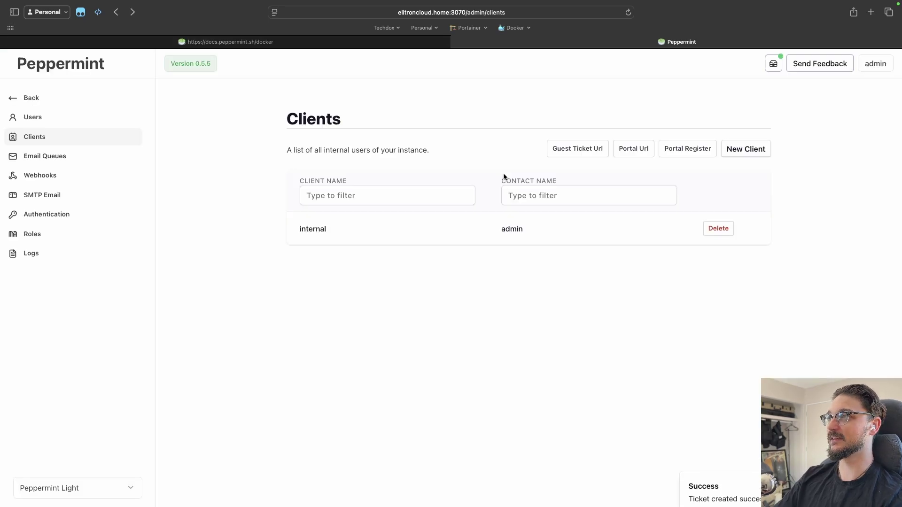
Step: Open the 'Help I broke my laptop' issue, then visit admin Clients, Email Queues and Webhooks
left_click(38, 98)
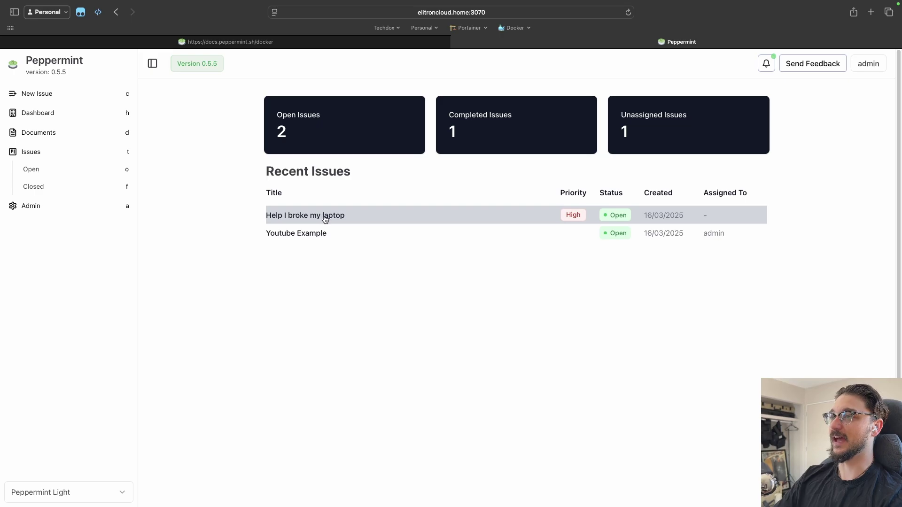
left_click(325, 218)
key("a")
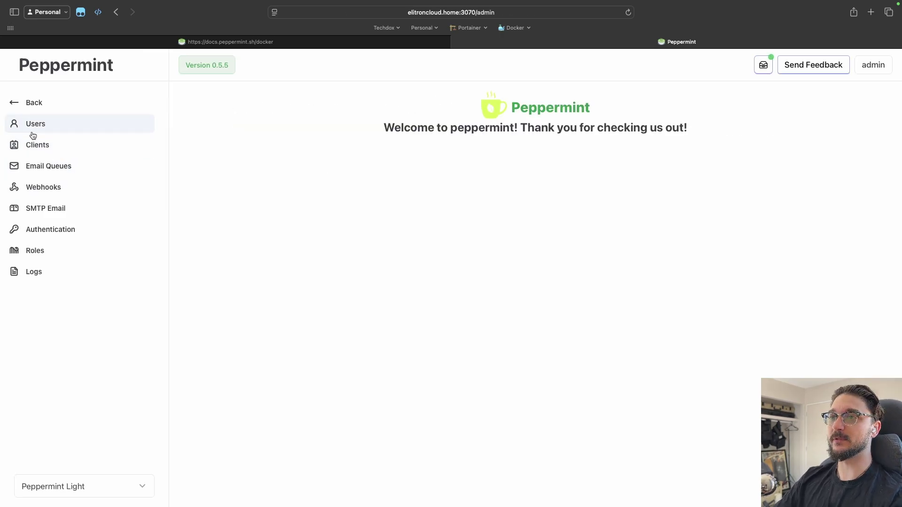
left_click(35, 144)
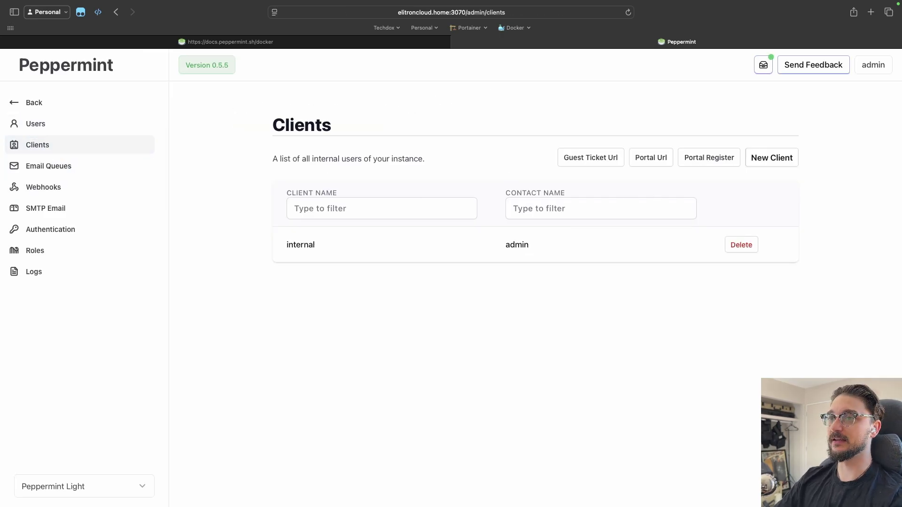
left_click(65, 172)
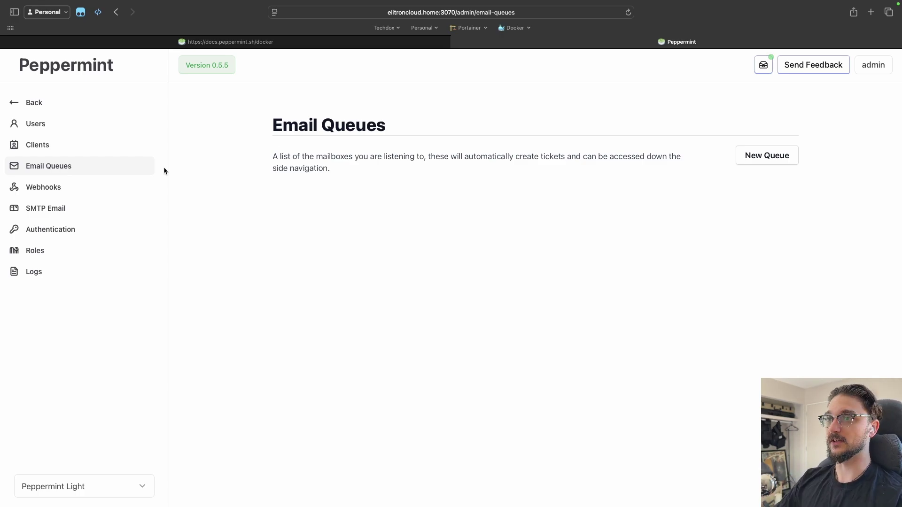
left_click(113, 190)
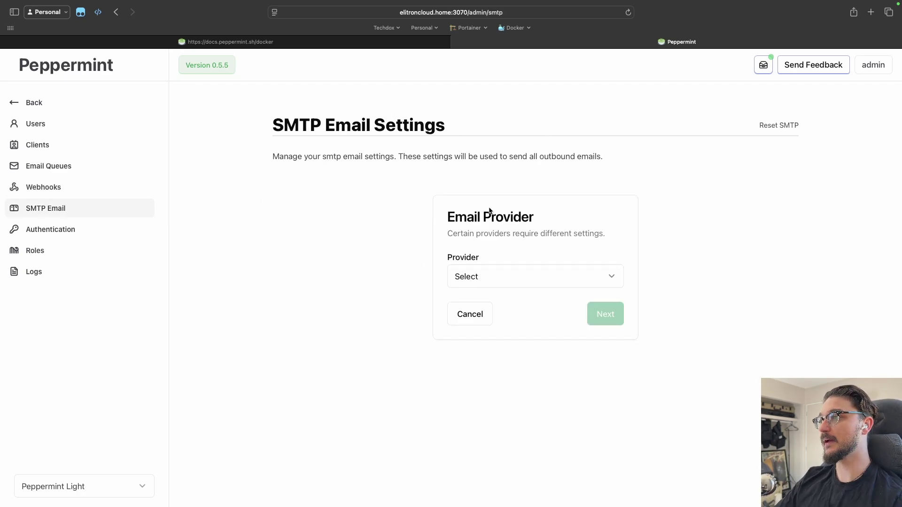
Step: Browse the email and authentication provider lists without choosing any, then open admin Roles
left_click(525, 280)
left_click(417, 243)
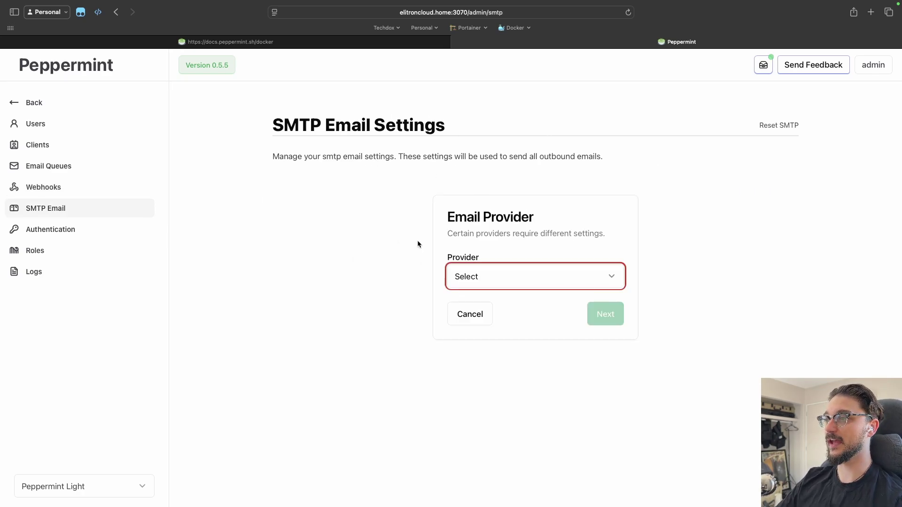
left_click(49, 229)
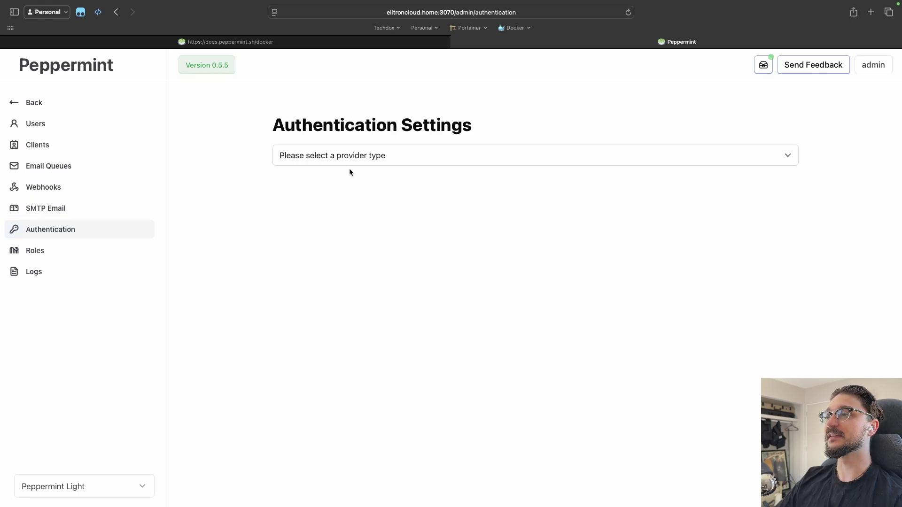
left_click(436, 162)
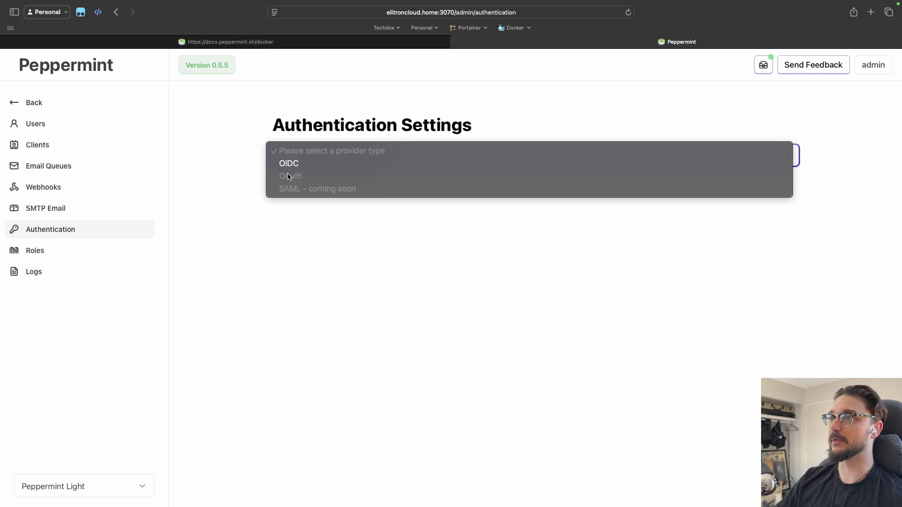
key("Escape")
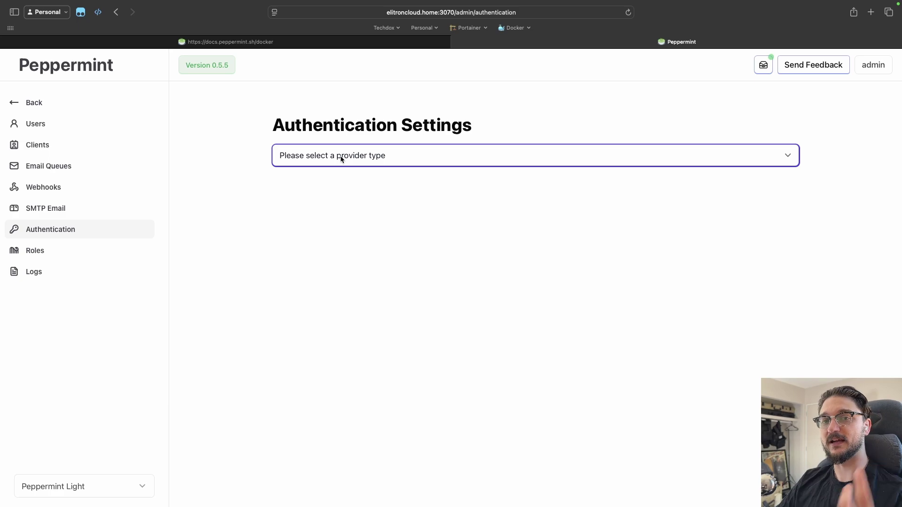
left_click(59, 258)
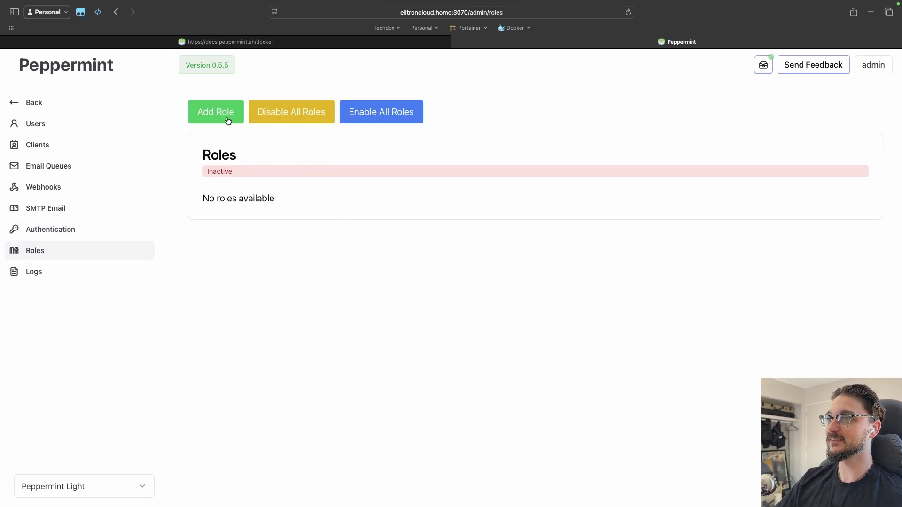
Step: Start a new role and toggle the issue::transfer, issue::read and role::read permissions
left_click(224, 119)
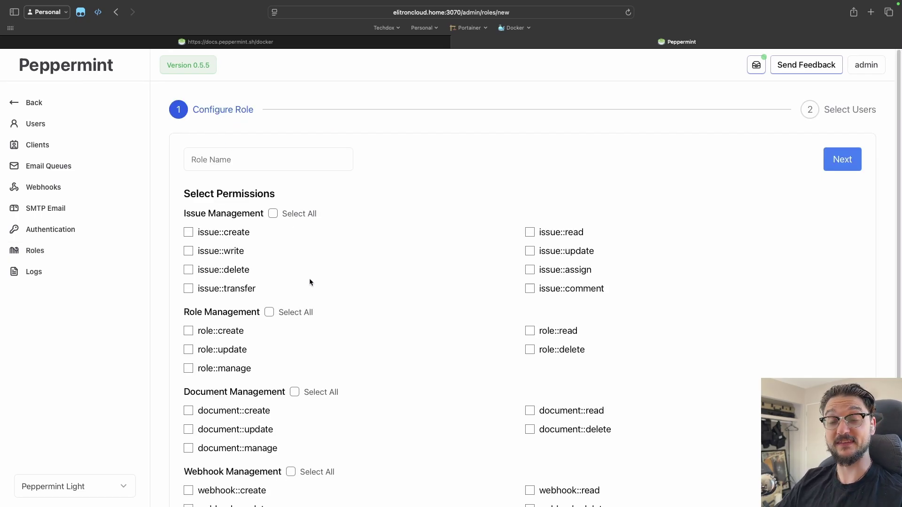
scroll(309, 282, "down", 2)
scroll(336, 309, "up", 2)
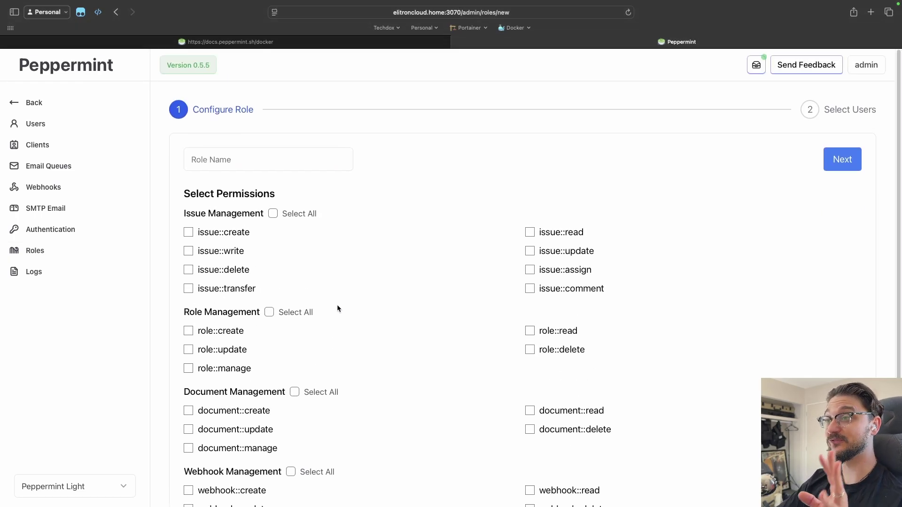
scroll(336, 308, "down", 2)
left_click(188, 236)
left_click(531, 182)
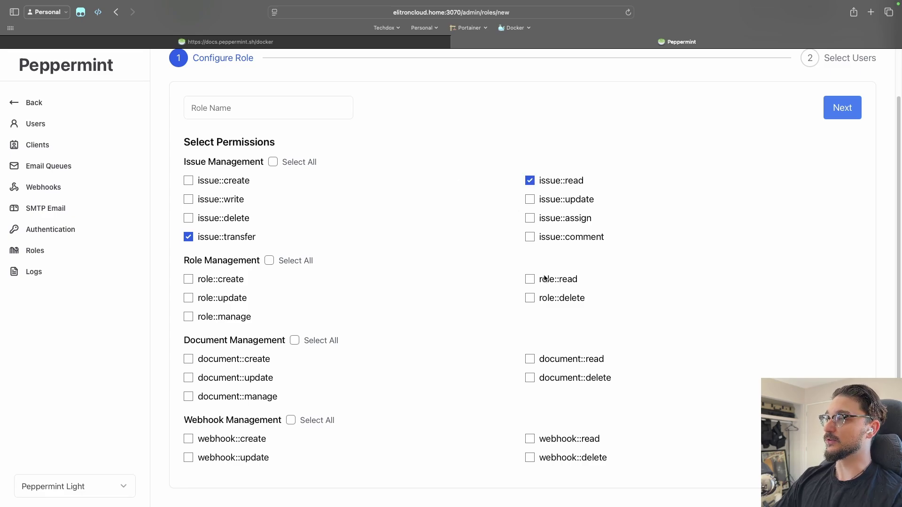
left_click(536, 280)
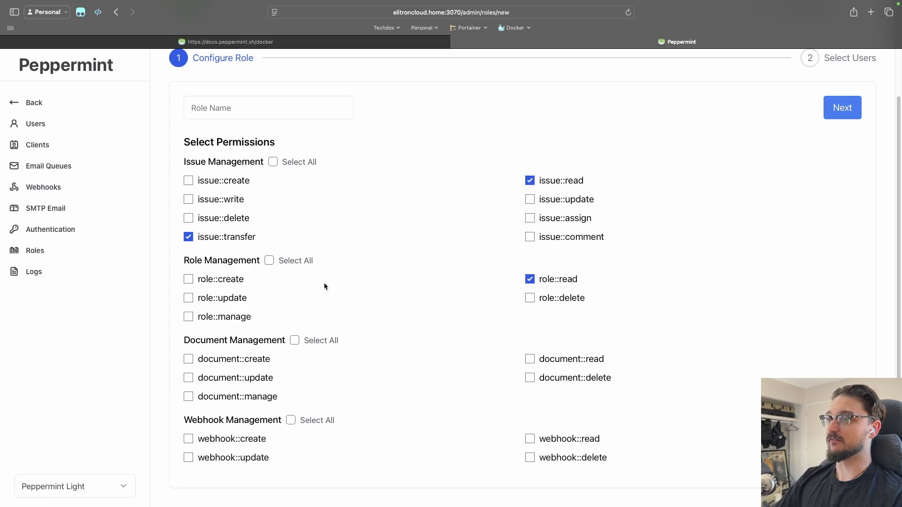
left_click(534, 282)
left_click(531, 181)
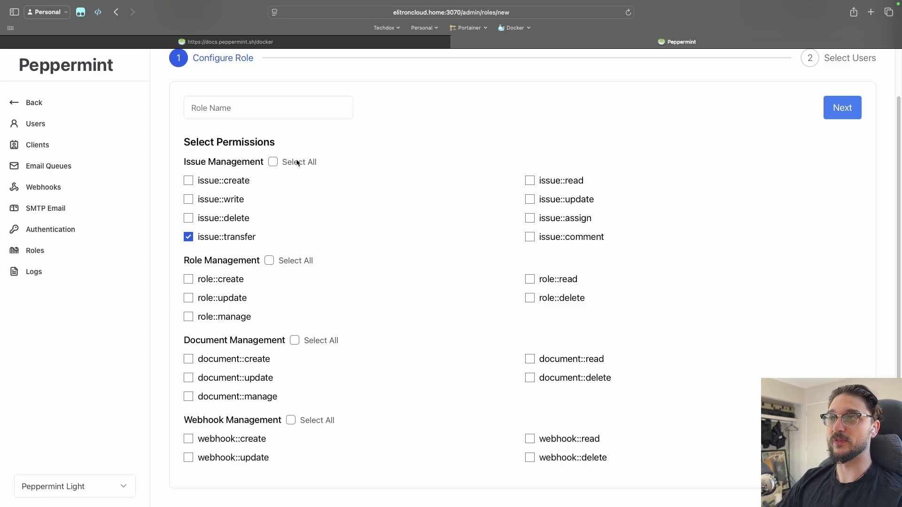
Step: Grant issue::delete, then leave the unsaved role and return to the Roles list
left_click(270, 112)
left_click(476, 219)
key("super+bracketleft")
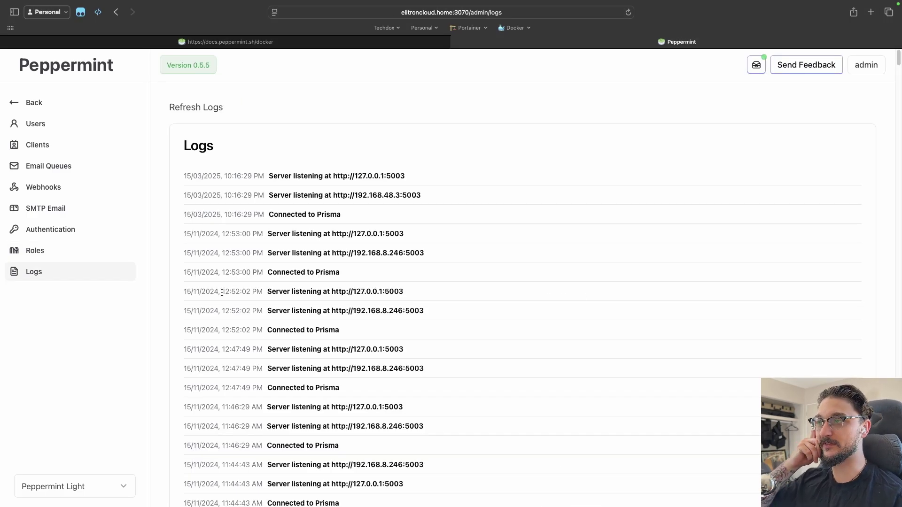
scroll(289, 344, "down", 15)
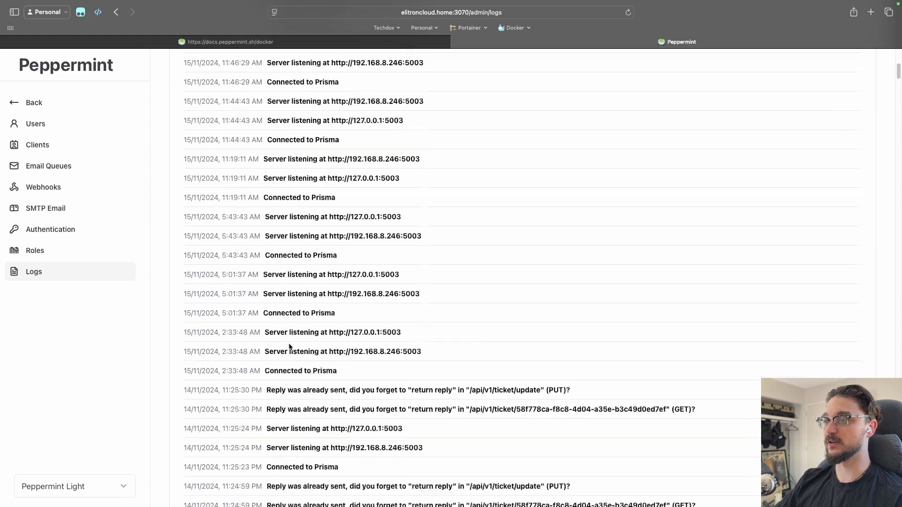
scroll(291, 346, "up", 15)
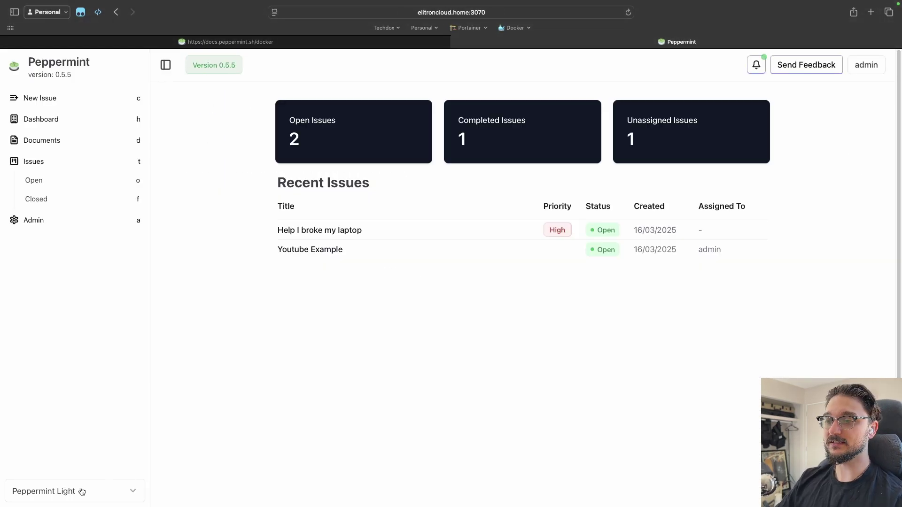
Step: Try the GitHub Light, Material Light, Forest and Peppermint Dark themes
left_click(83, 492)
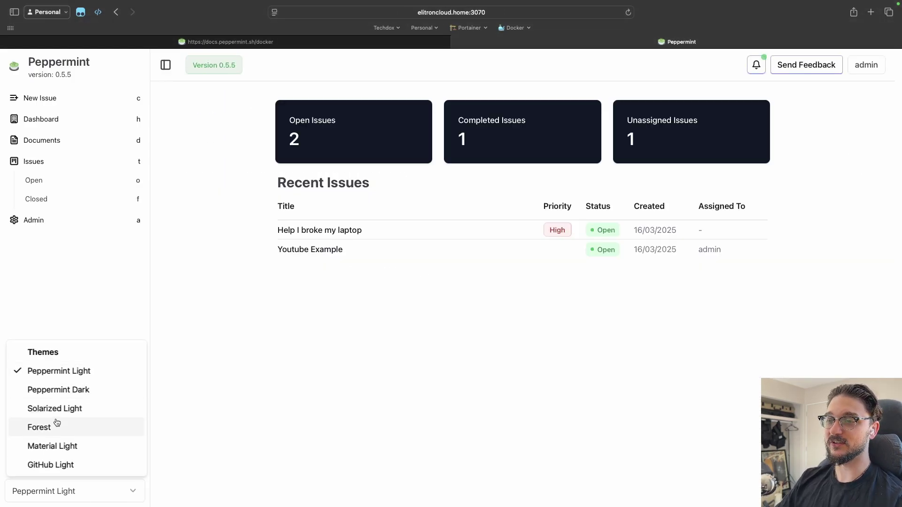
left_click(55, 470)
left_click(60, 491)
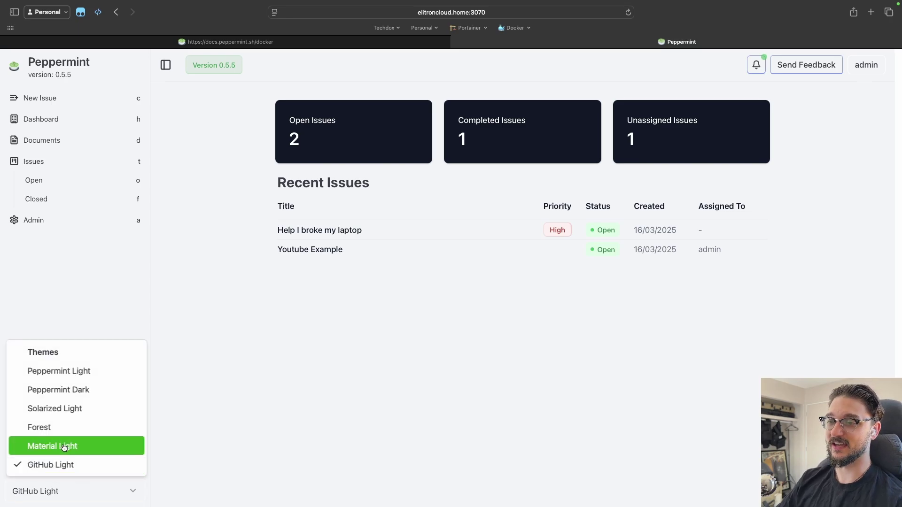
left_click(65, 449)
left_click(70, 427)
left_click(75, 491)
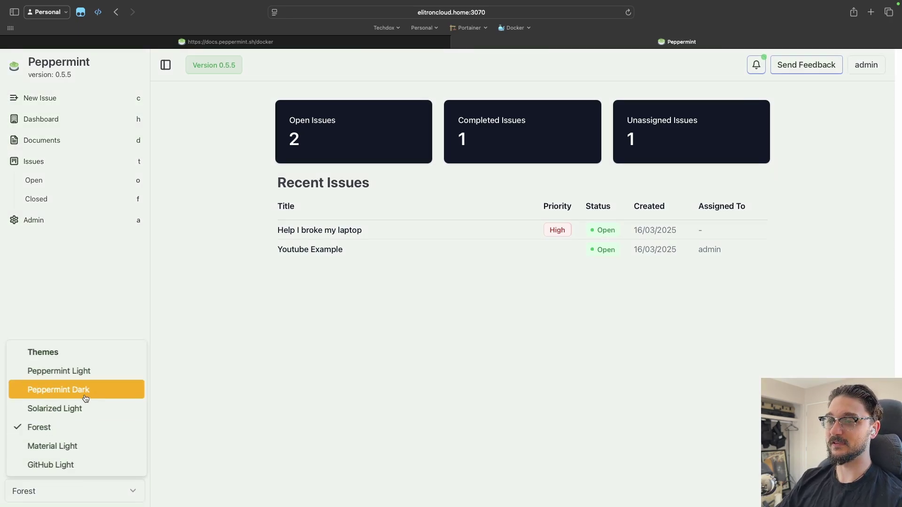
left_click(83, 390)
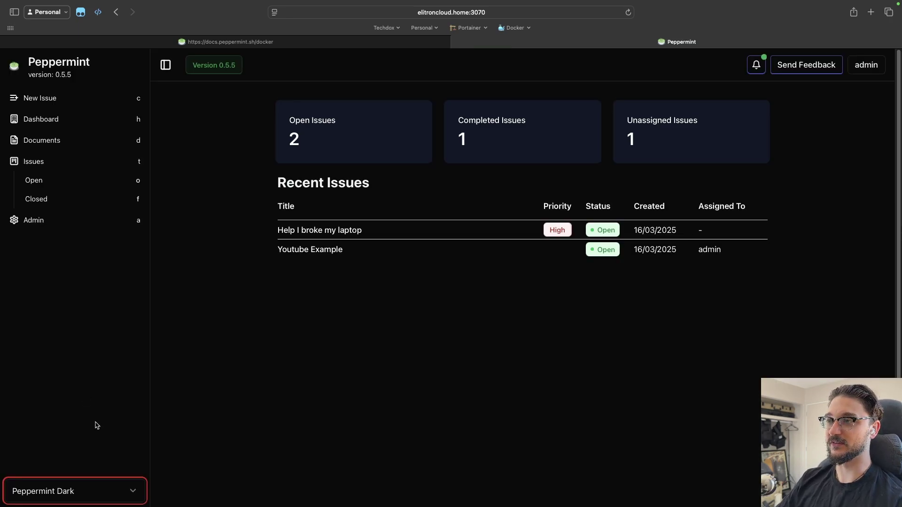
Step: Go back to Forest, try Solarized Light, then restore Peppermint Light
left_click(94, 493)
left_click(73, 428)
left_click(75, 491)
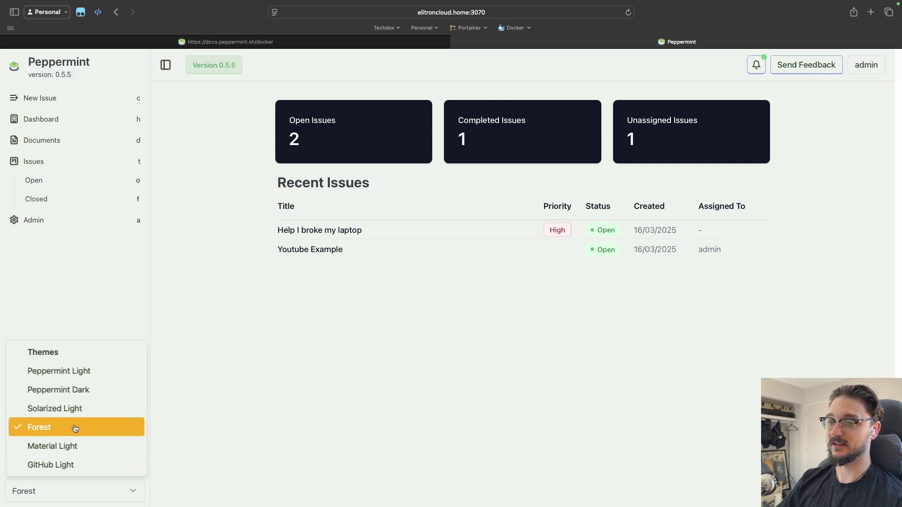
left_click(75, 409)
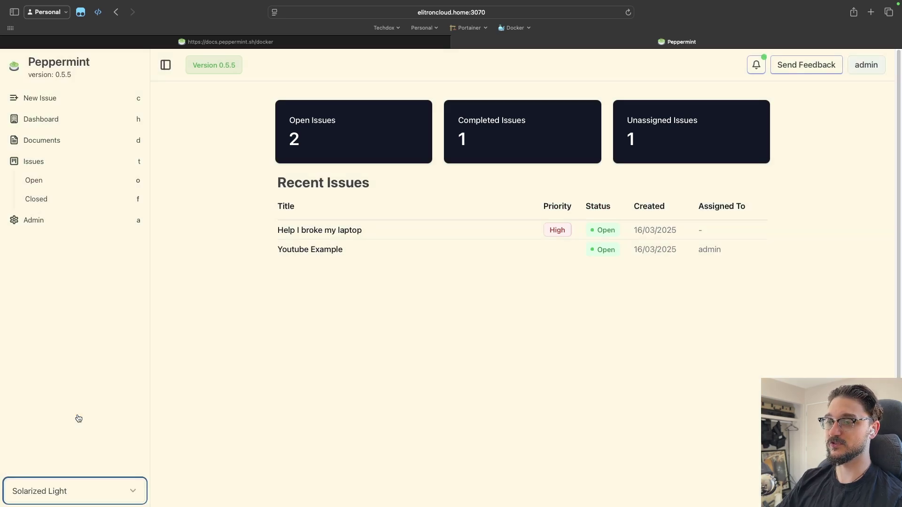
left_click(70, 486)
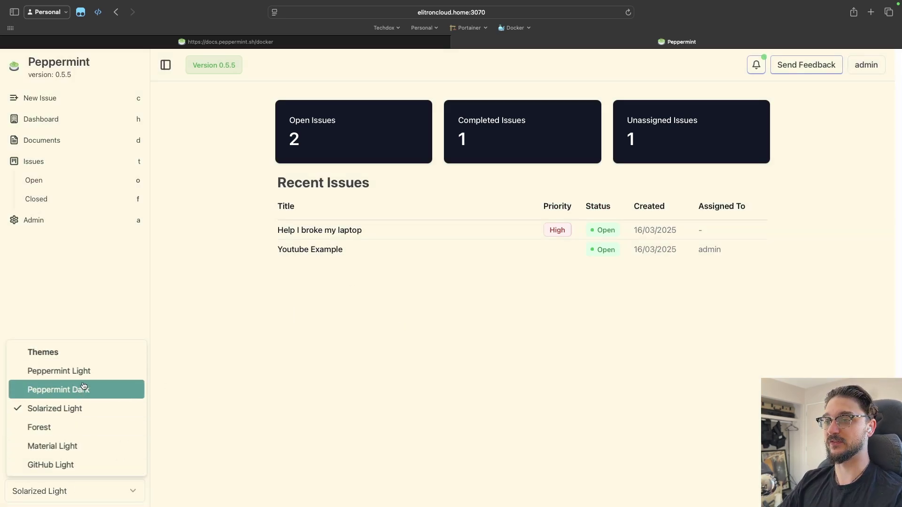
left_click(83, 371)
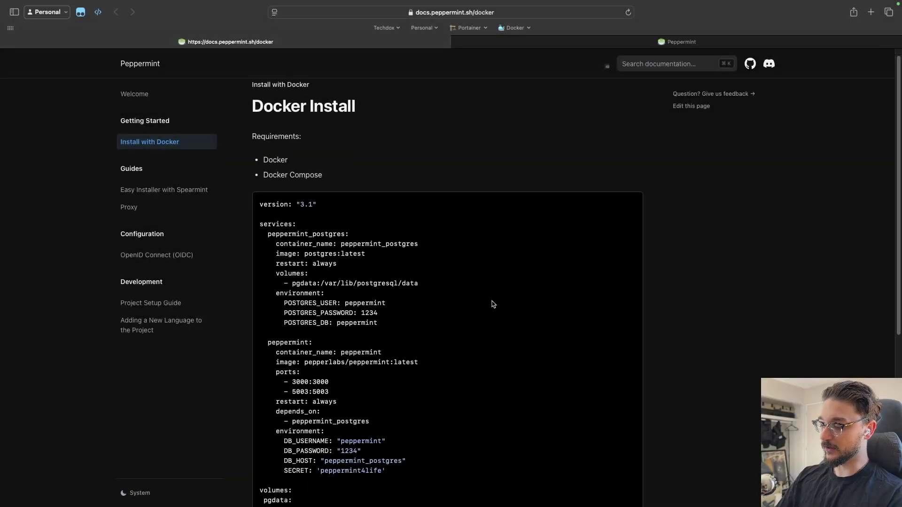
Step: Enlarge the Install with Docker page and highlight the docker-compose example from services downward
key("super+equal")
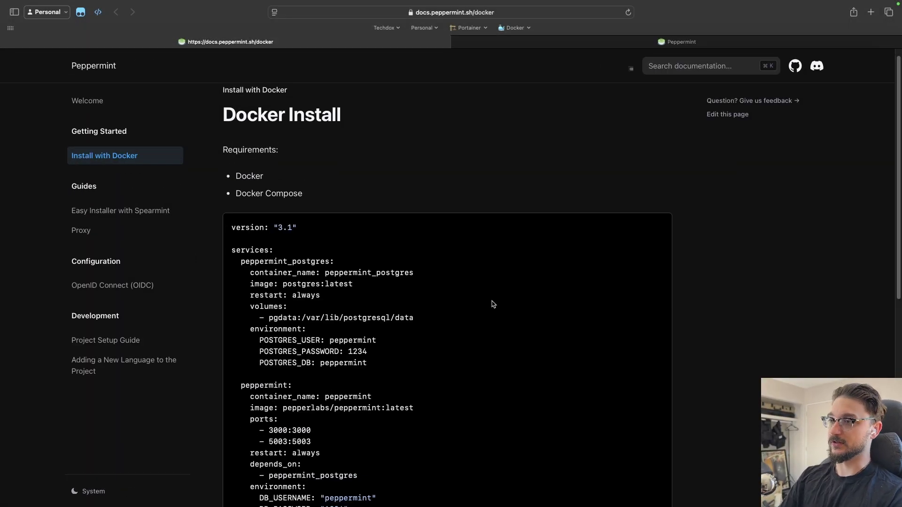
scroll(491, 308, "down", 3)
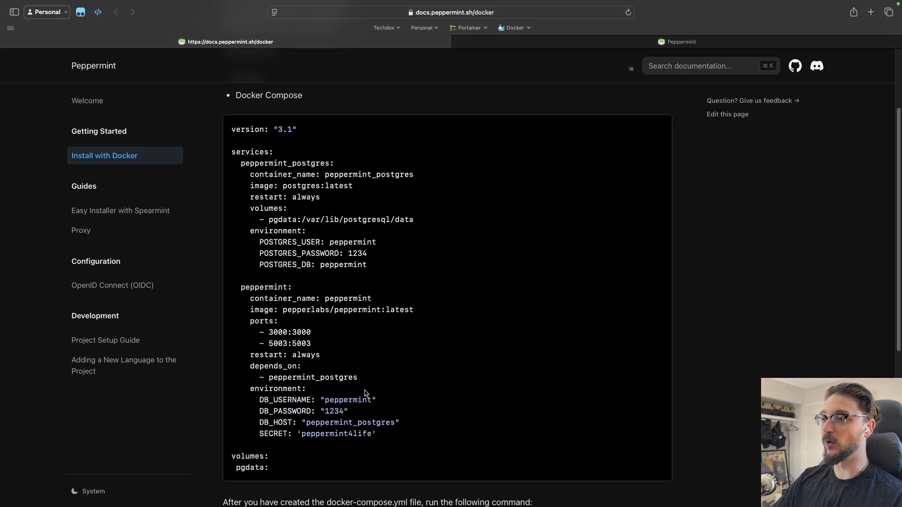
left_click_drag(282, 474, 205, 143)
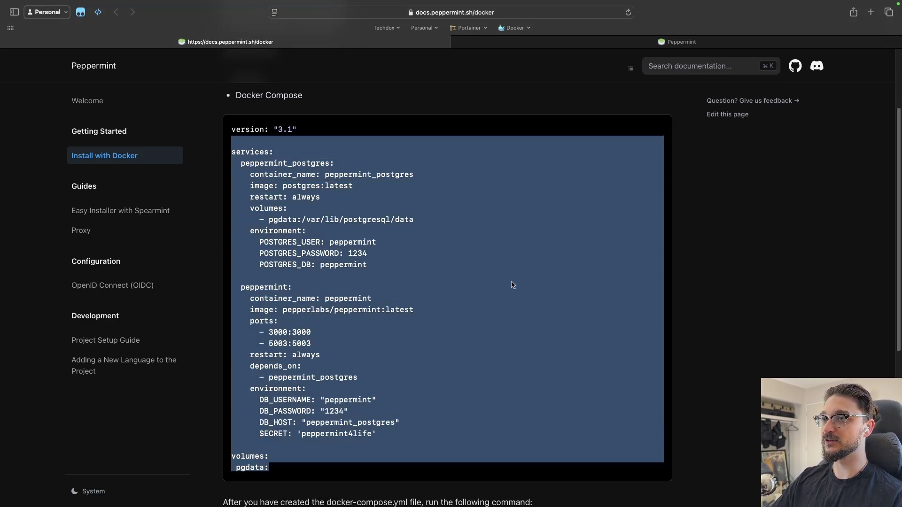
left_click(507, 291)
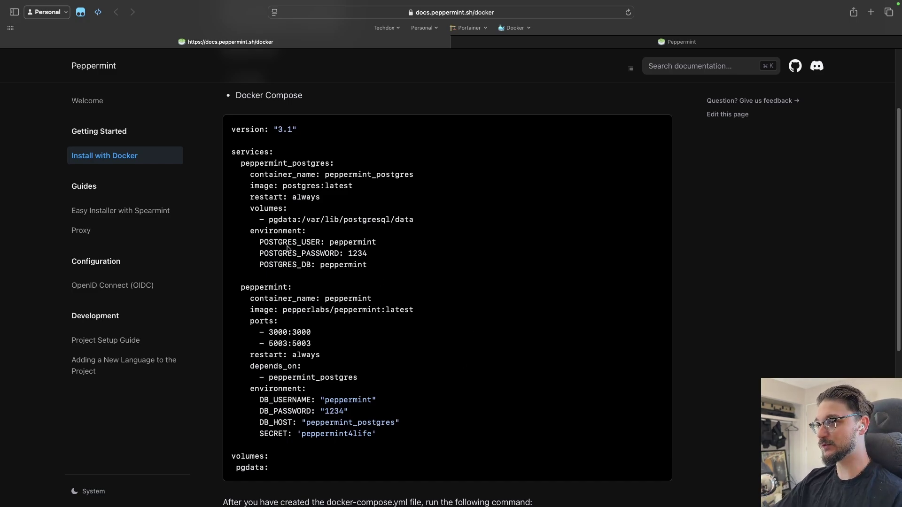
left_click_drag(232, 152, 342, 448)
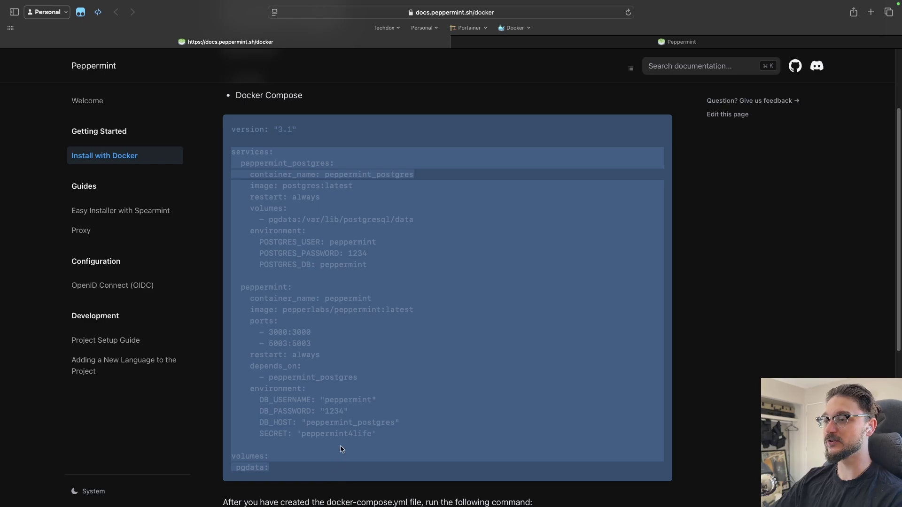
left_click(338, 448)
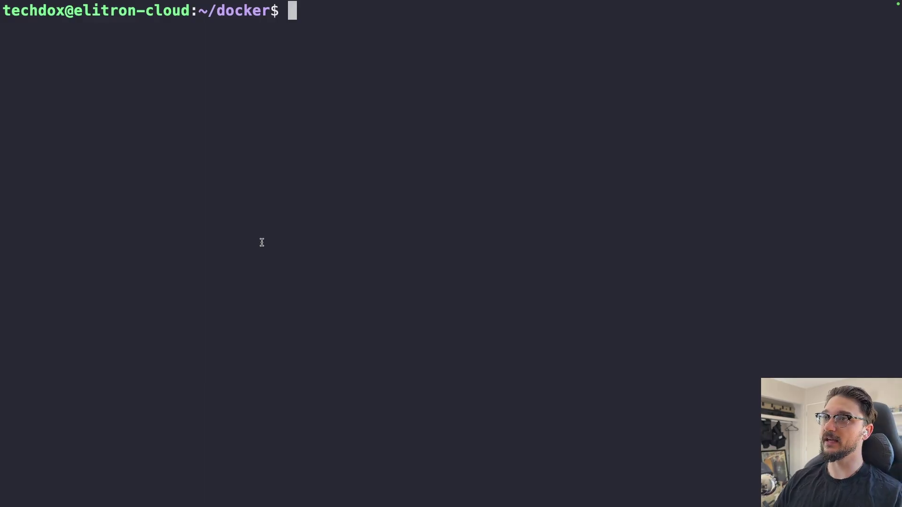
Step: List ~/docker, then move into the empty peppermint folder with cd and ls
left_click_drag(190, 11, 87, 12)
double_click(256, 10)
left_click(241, 57)
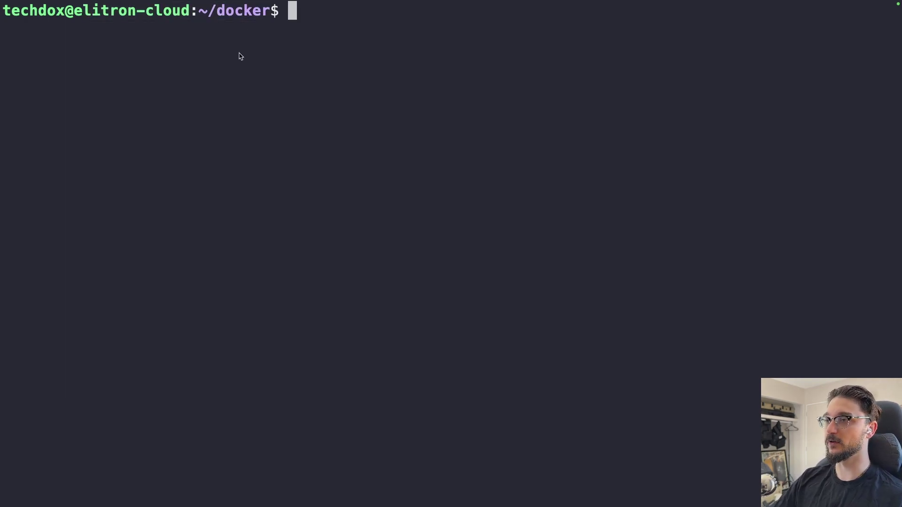
type("ls")
key("Return")
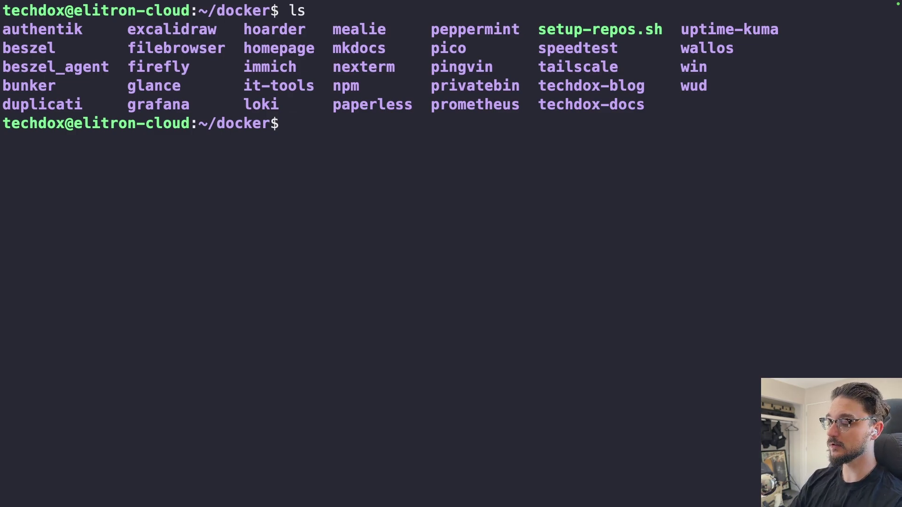
type("cd p")
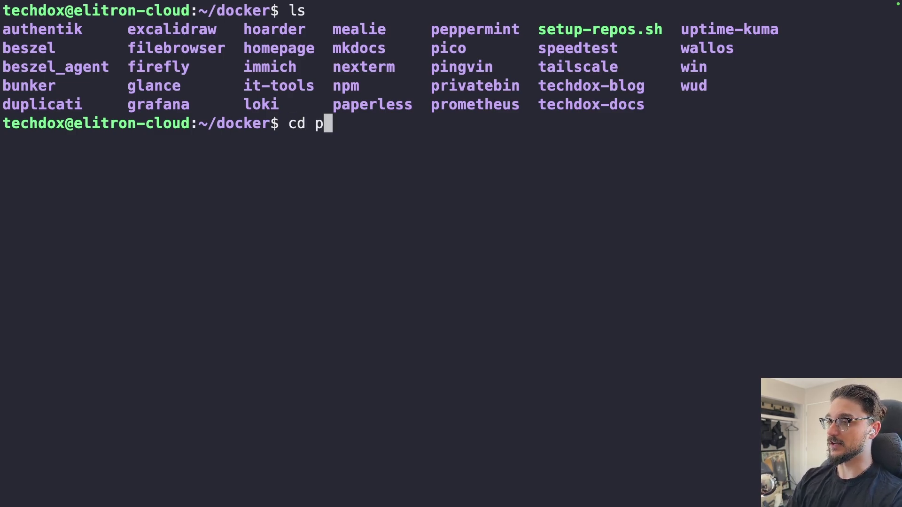
type("e")
key("Tab")
key("Return")
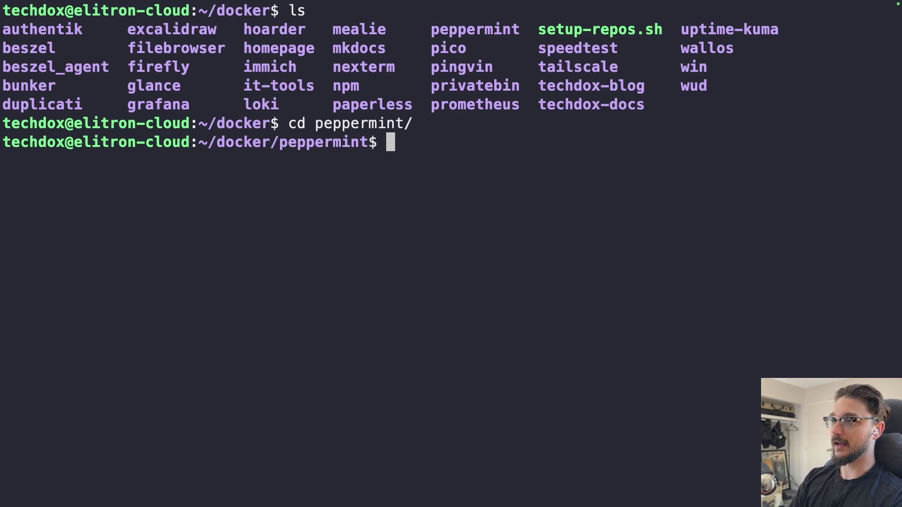
type("ls")
key("Return")
Step: Clear the screen, create docker-compose.yml in nano, and select the docs' compose example
type("clear")
key("Return")
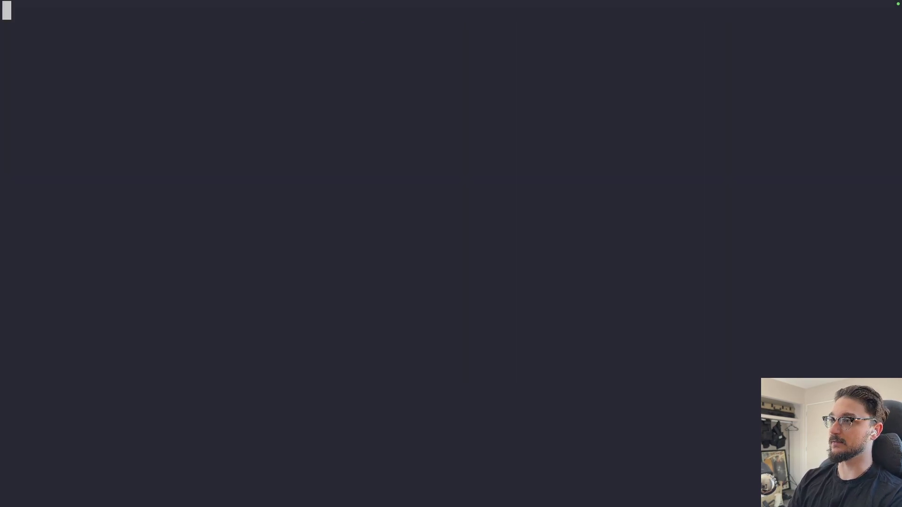
type("nan")
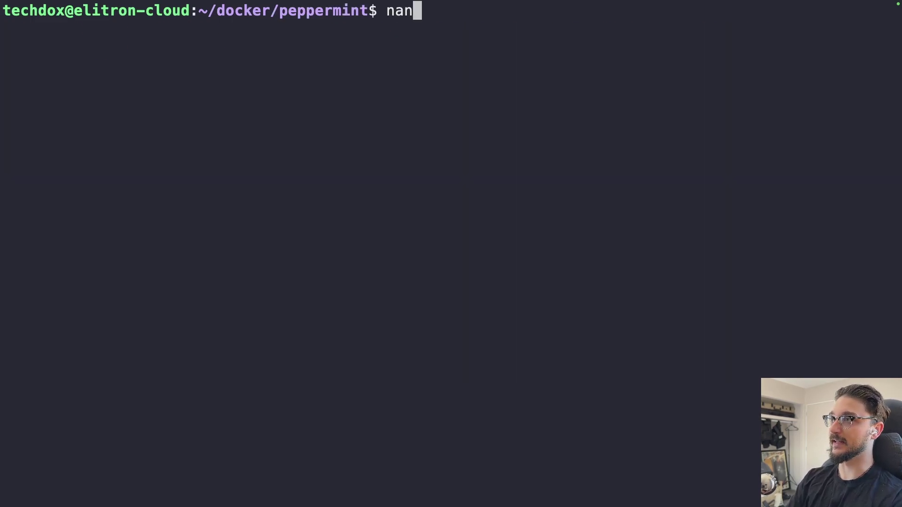
type("o docker-compose.yml")
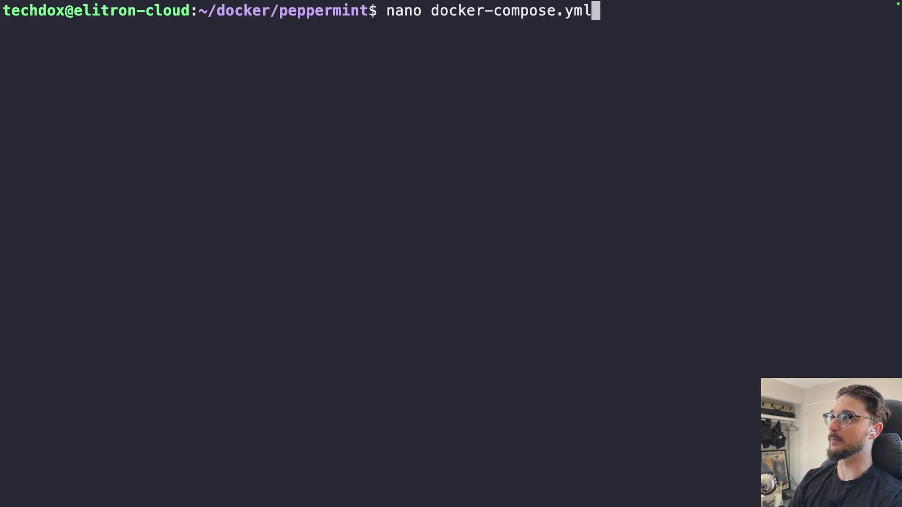
key("Return")
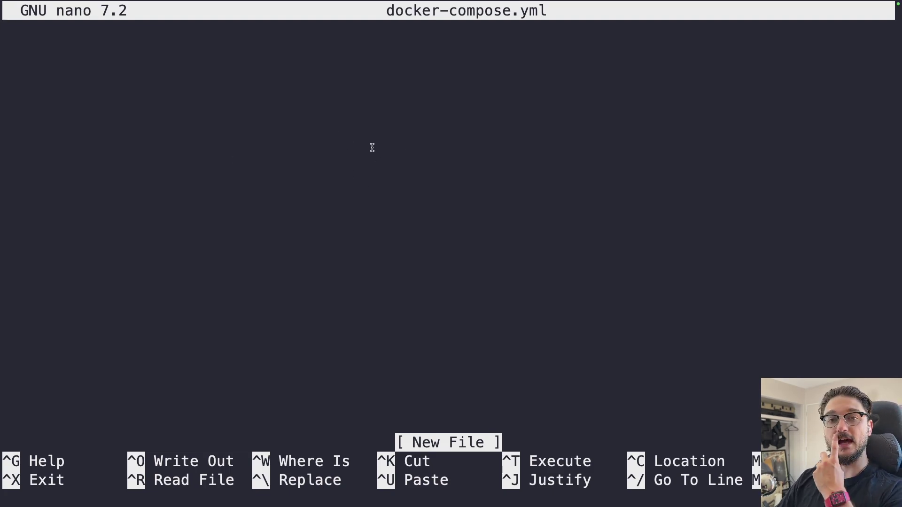
key("super+Tab")
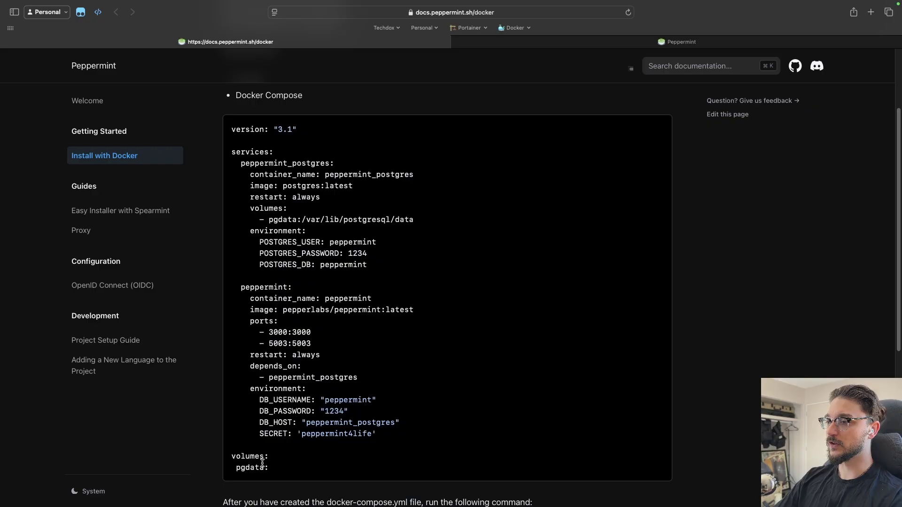
left_click_drag(272, 469, 217, 151)
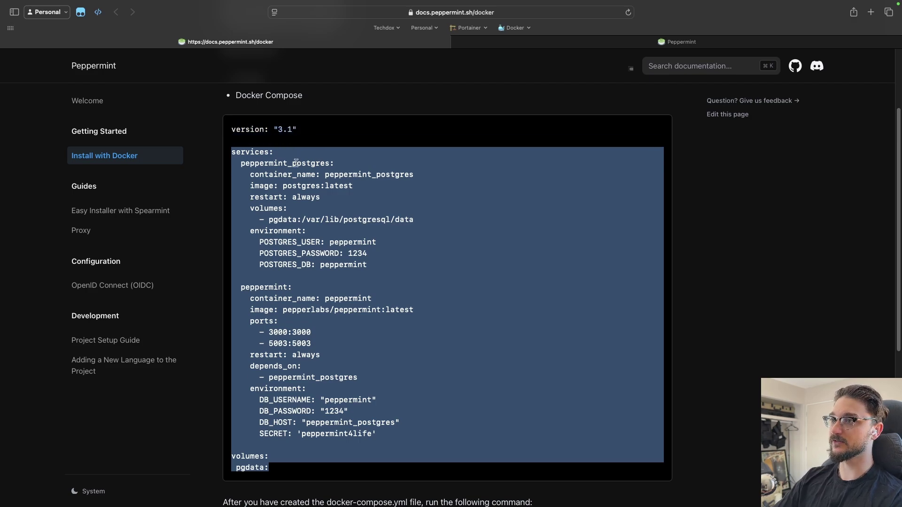
Step: Paste the copied compose block into the empty docker-compose.yml
key("super+c")
key("super+Tab")
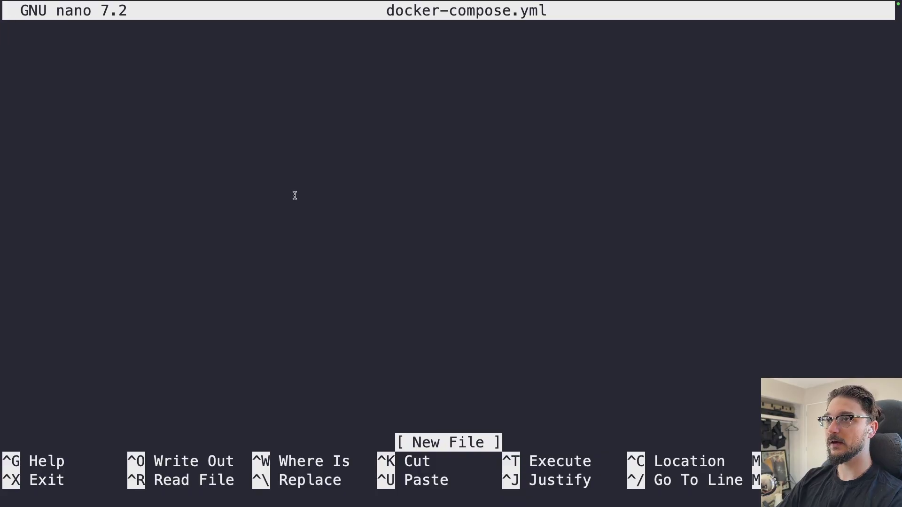
key("super+v")
scroll(301, 235, "up", 10)
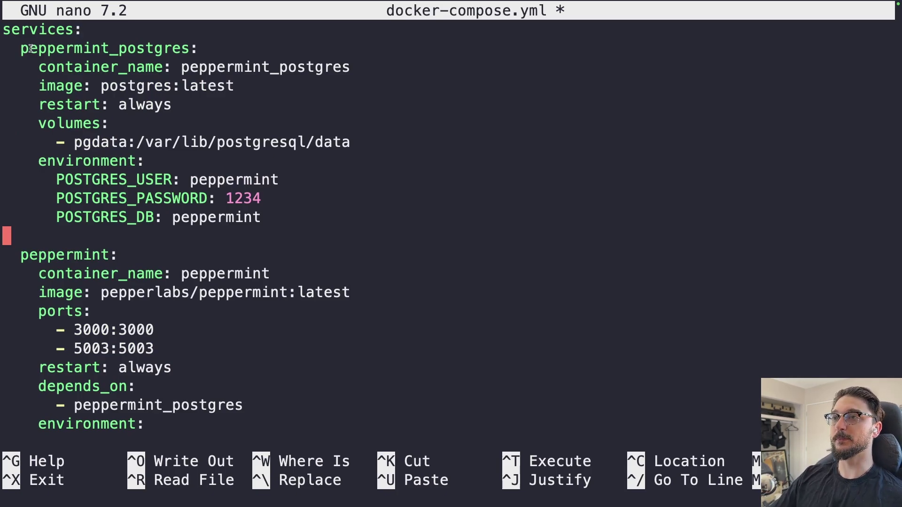
Step: Review the peppermint_postgres service, pgdata volume and database environment credentials
left_click_drag(20, 49, 190, 49)
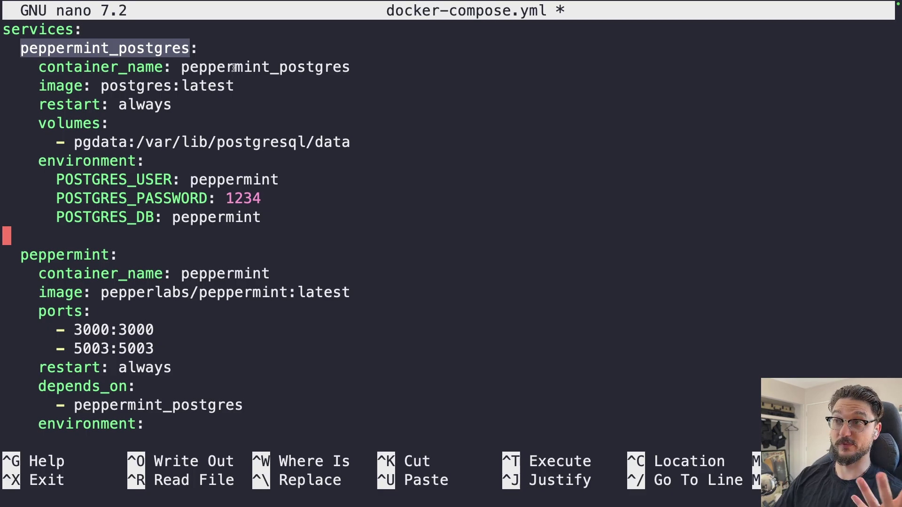
double_click(100, 144)
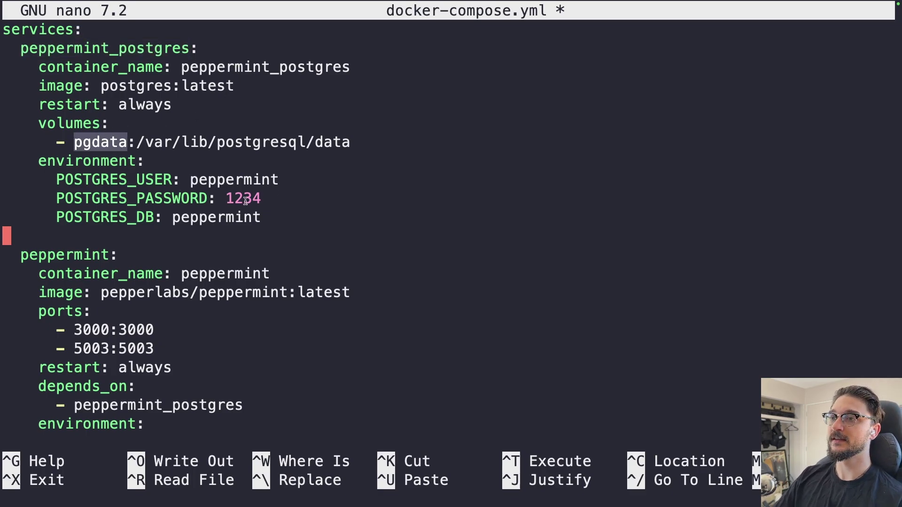
left_click_drag(38, 162, 148, 164)
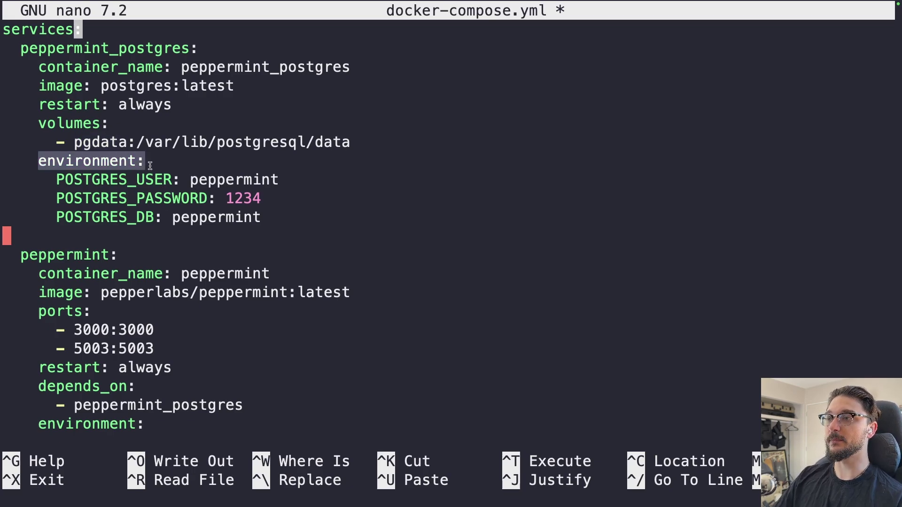
double_click(244, 183)
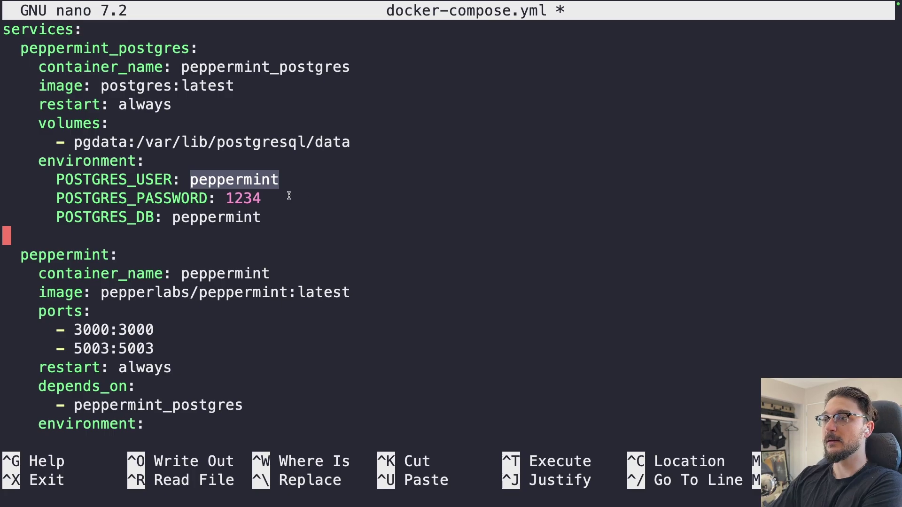
double_click(241, 201)
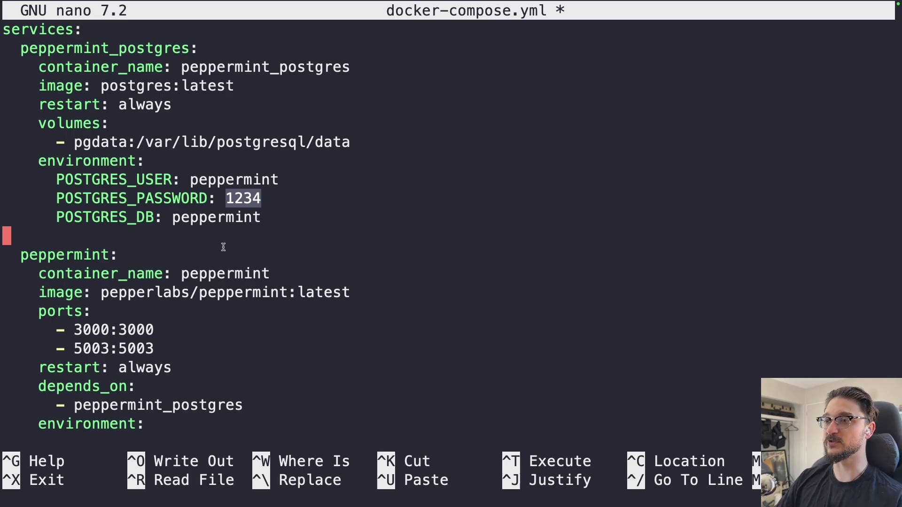
Step: Review the peppermint service, its container name and image
key("Down")
key("Down")
key("Down")
key("Down")
key("Down")
key("Down")
key("Down")
key("Down")
key("Down")
scroll(221, 264, "down", 5)
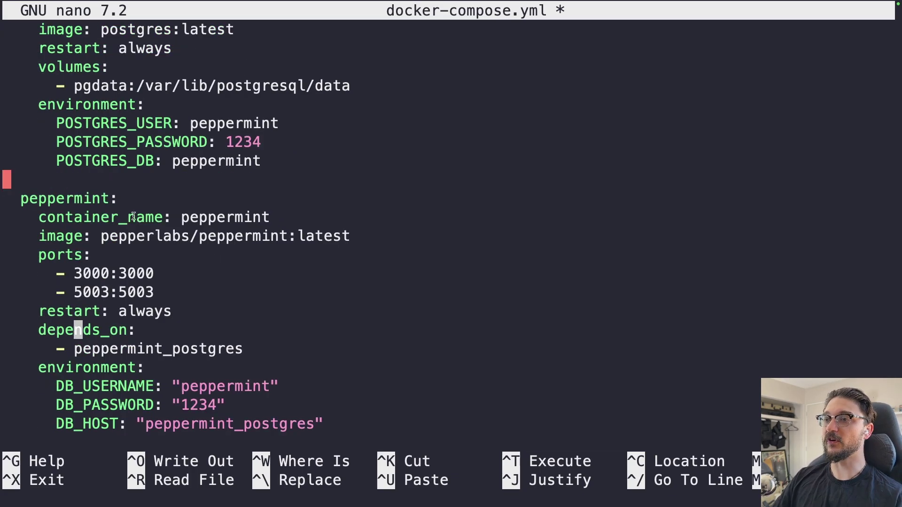
double_click(43, 197)
double_click(229, 217)
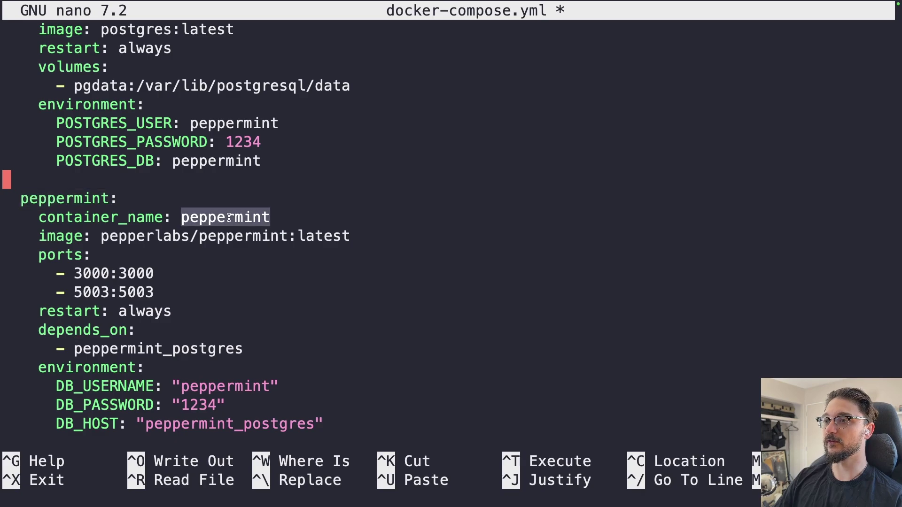
left_click_drag(127, 239, 350, 241)
left_click(233, 265)
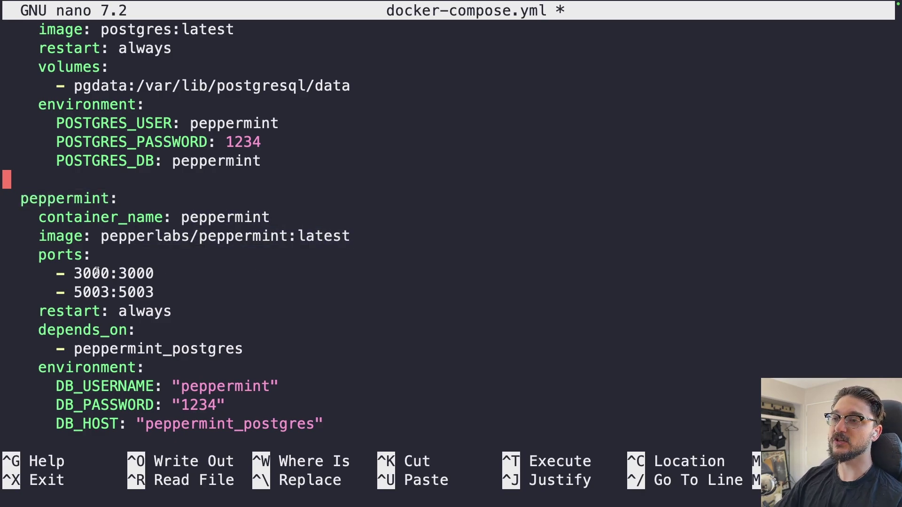
Step: Change the host port mapping from 3000:3000 to 3080:3000, checking ports 3080 and 5003
key("Down")
key("Down")
key("Up")
key("Up")
key("Up")
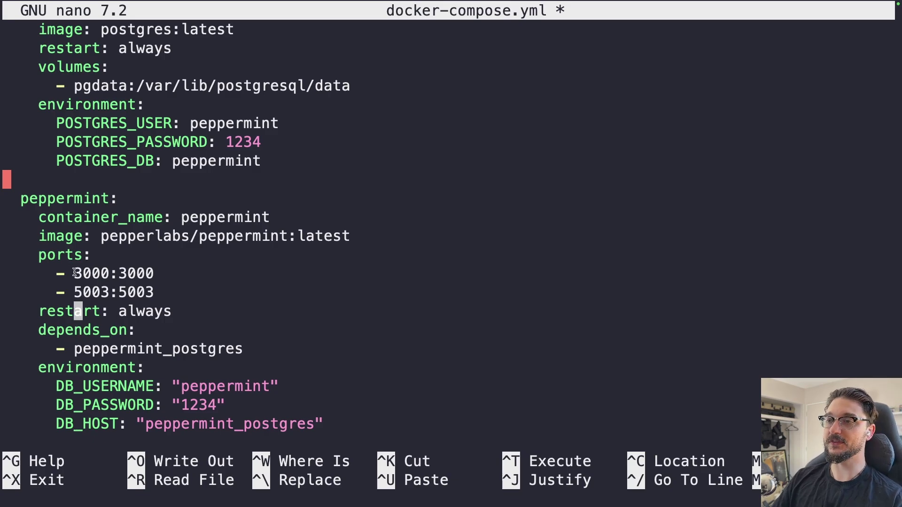
key("Up")
key("Up")
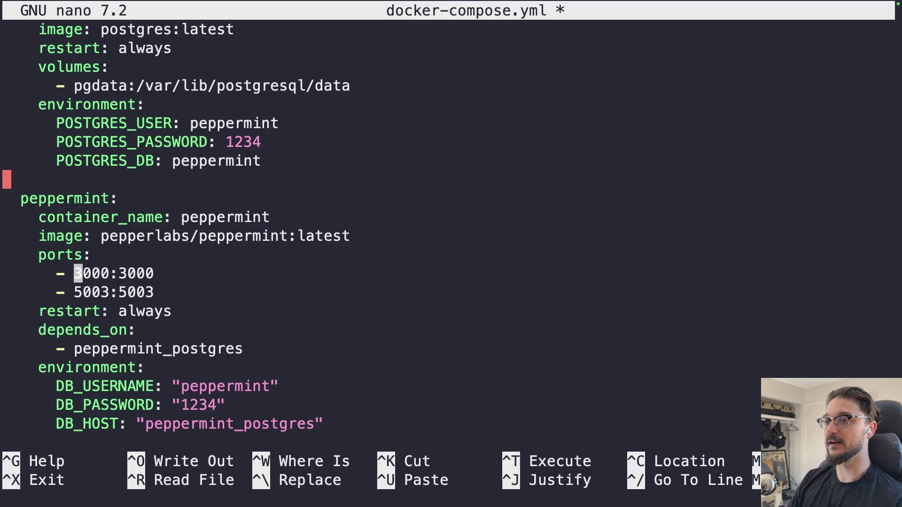
key("Right")
key("Right")
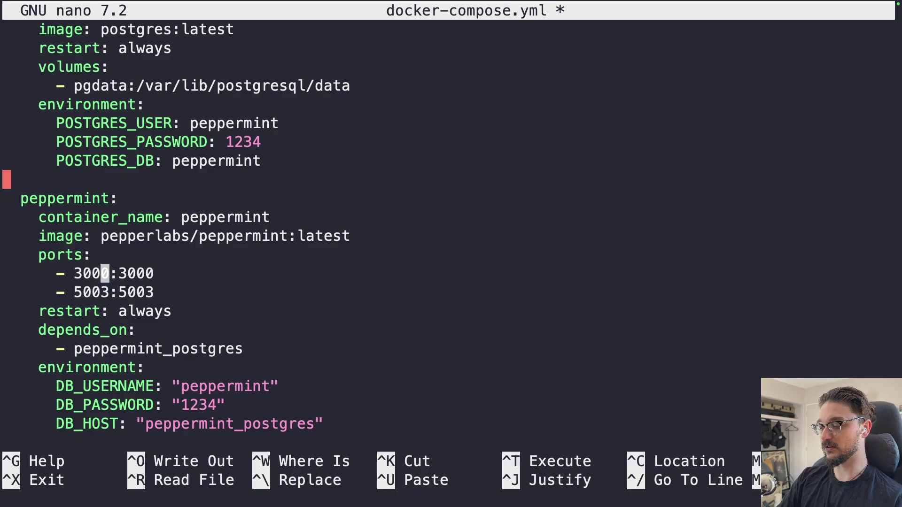
key("BackSpace")
type("8")
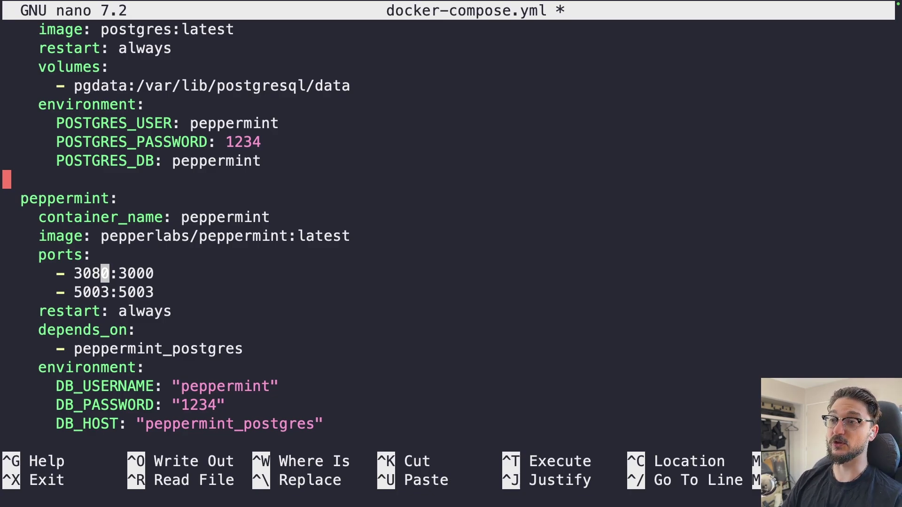
key("Right")
key("Right")
key("Right")
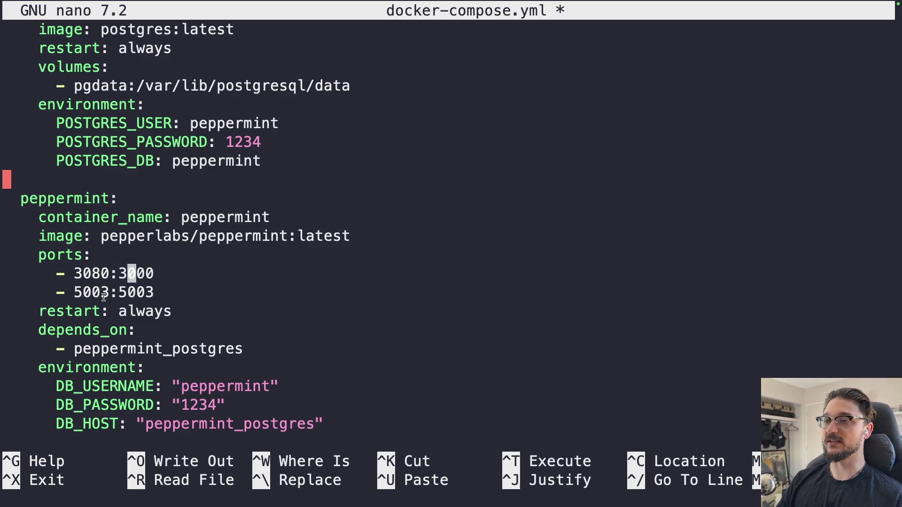
double_click(136, 273)
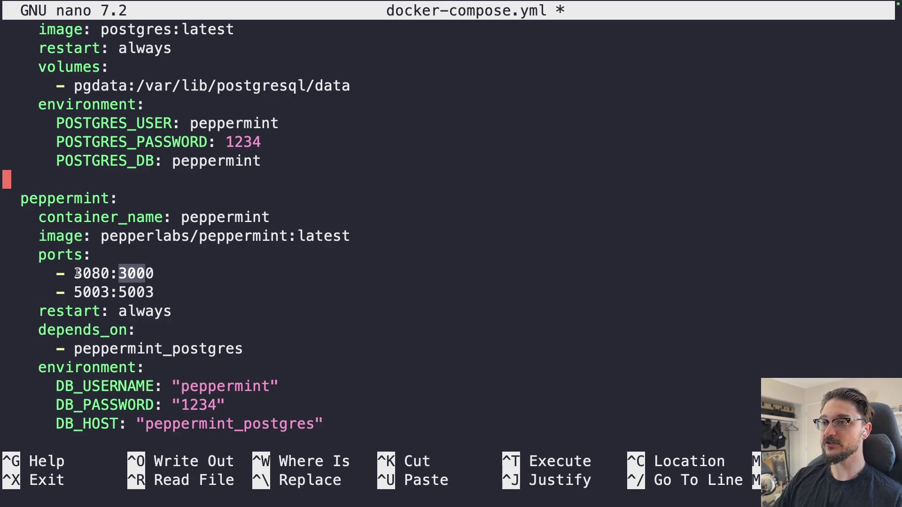
left_click_drag(75, 274, 102, 268)
left_click(80, 290)
double_click(83, 290)
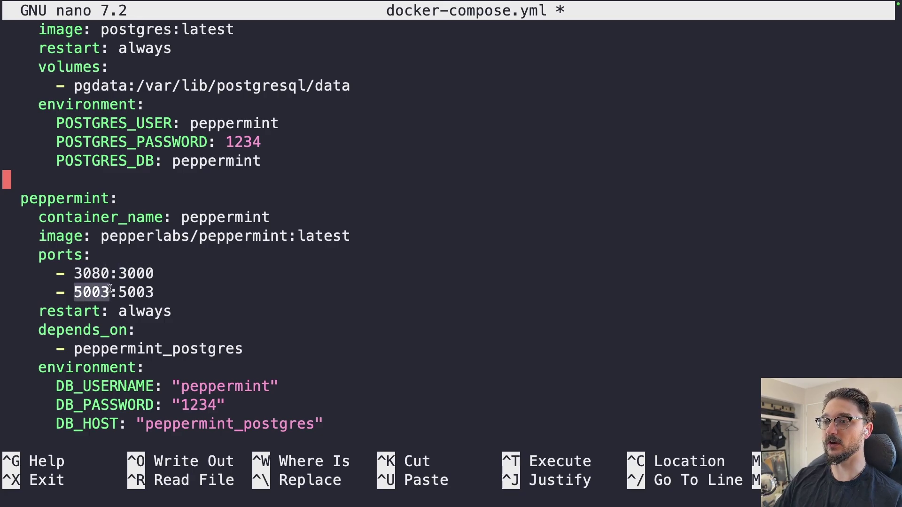
left_click(82, 276)
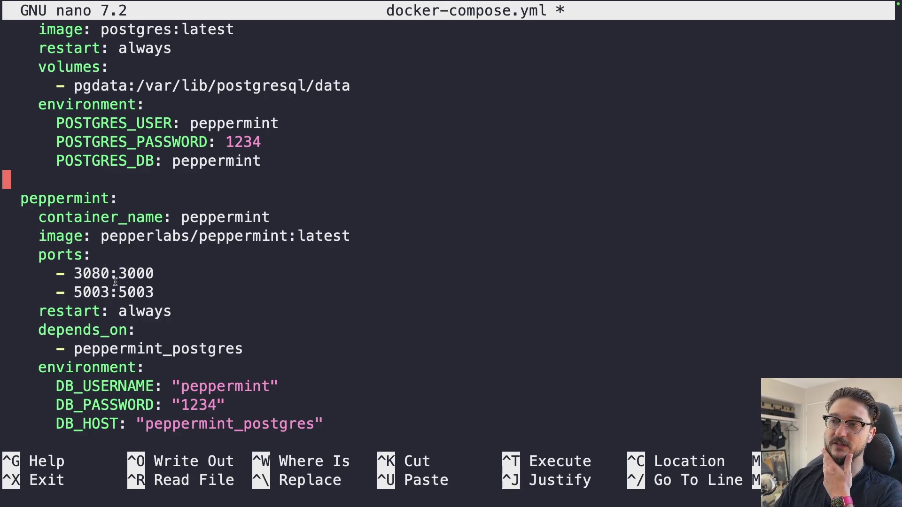
left_click_drag(74, 272, 106, 271)
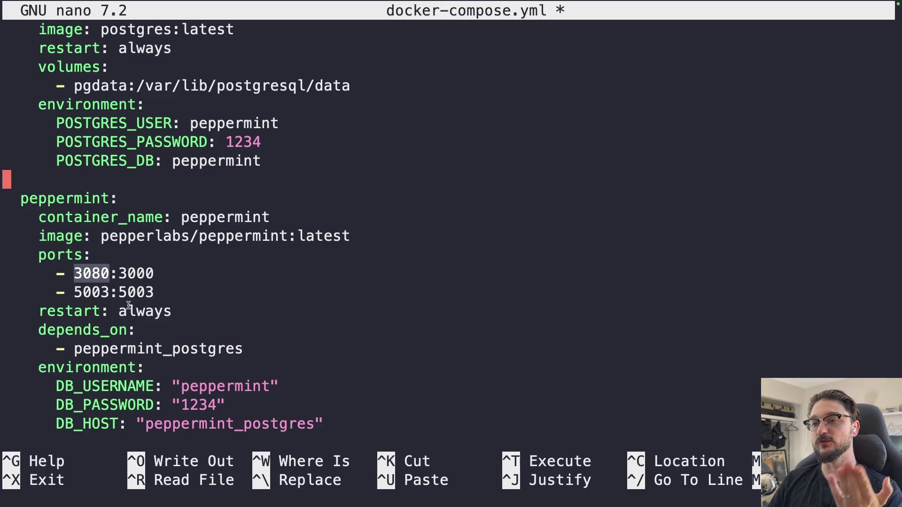
Step: Check the database host and secret settings, then paste pgdata under volumes
key("Down")
key("Down")
key("Down")
key("Down")
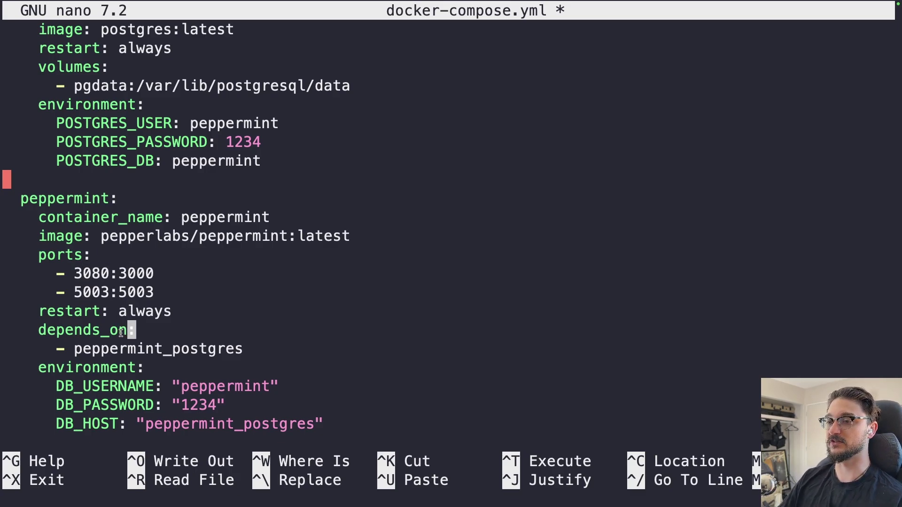
key("Down")
key("Down")
key("Down")
key("Down")
key("Down")
key("Down")
key("Down")
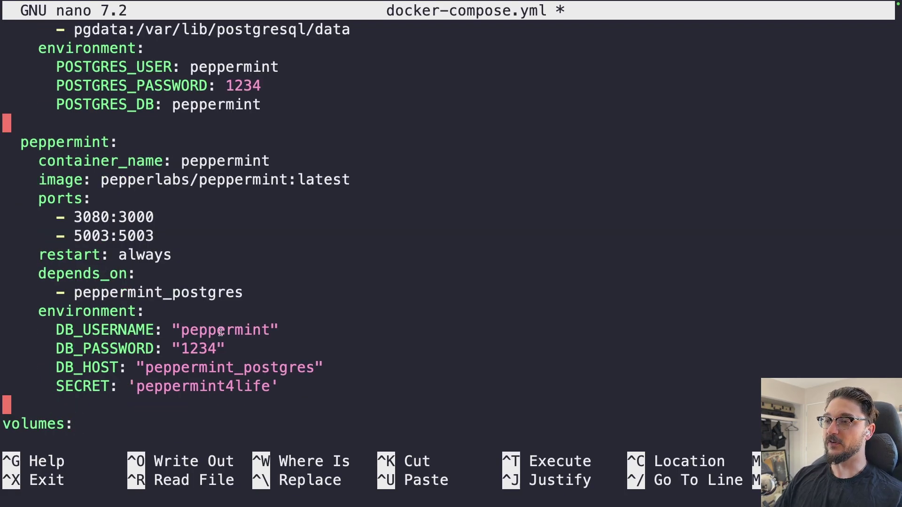
double_click(197, 346)
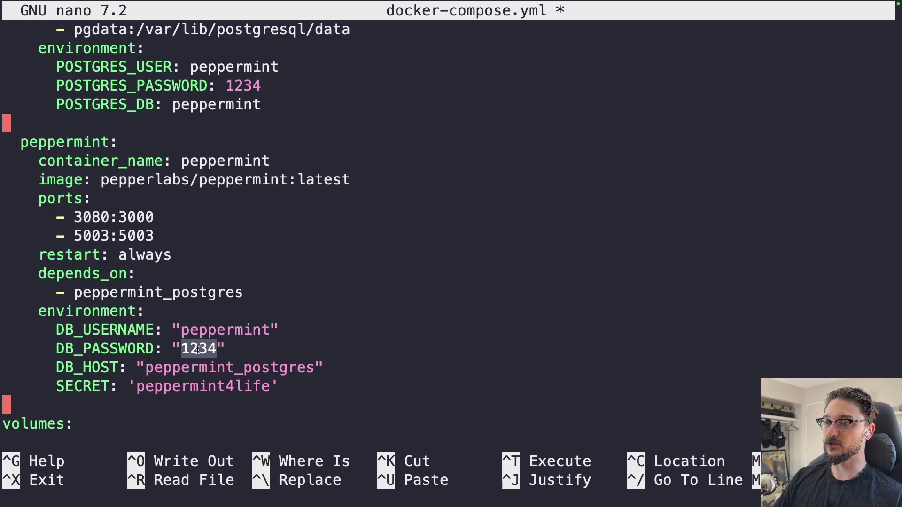
double_click(153, 371)
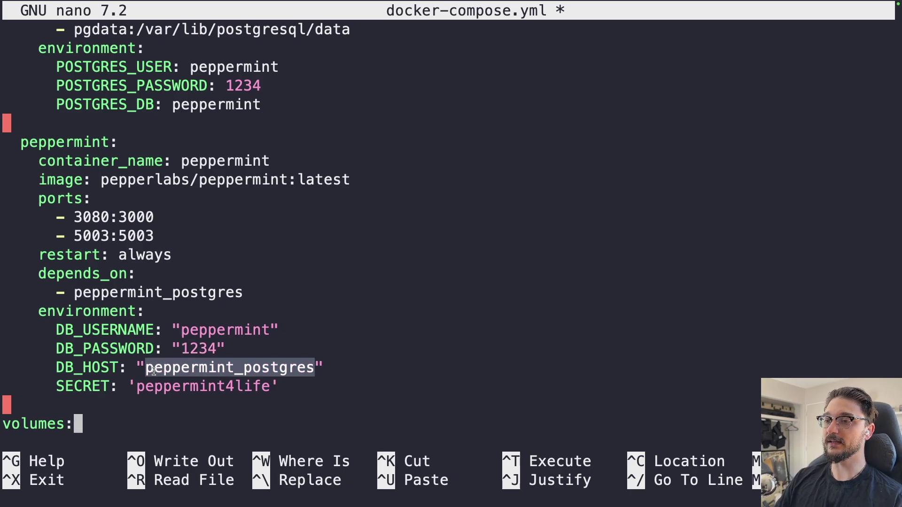
double_click(185, 386)
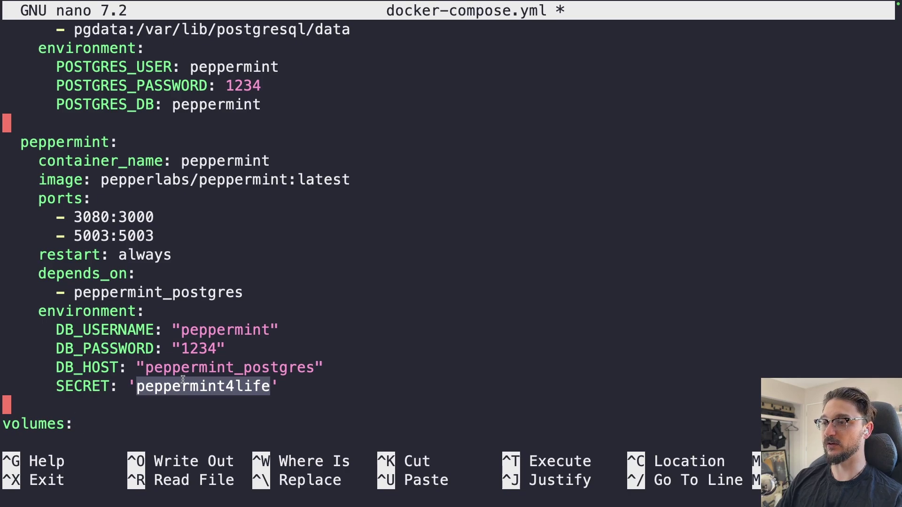
type("pgdata:")
Step: Save docker-compose.yml, exit nano, and run docker compose up -d
key("ctrl+o")
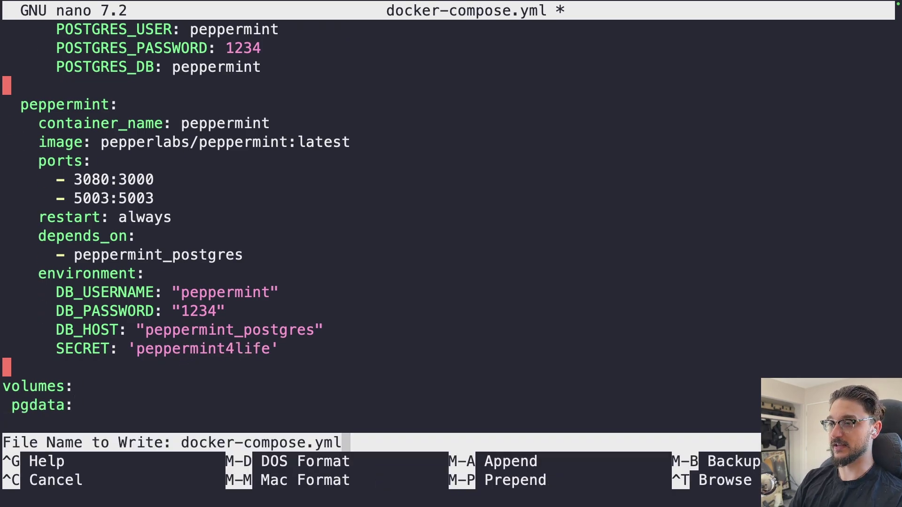
key("Return")
key("ctrl+x")
type("clear")
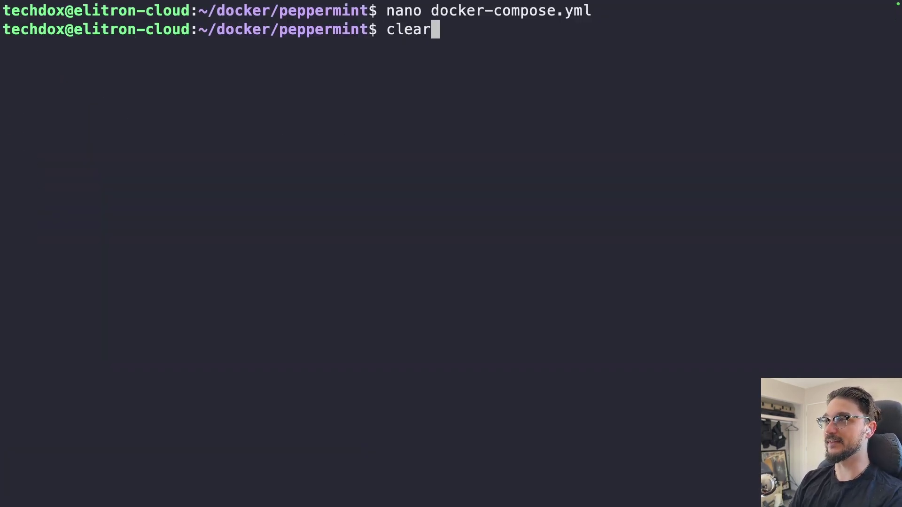
key("Return")
type("docker co")
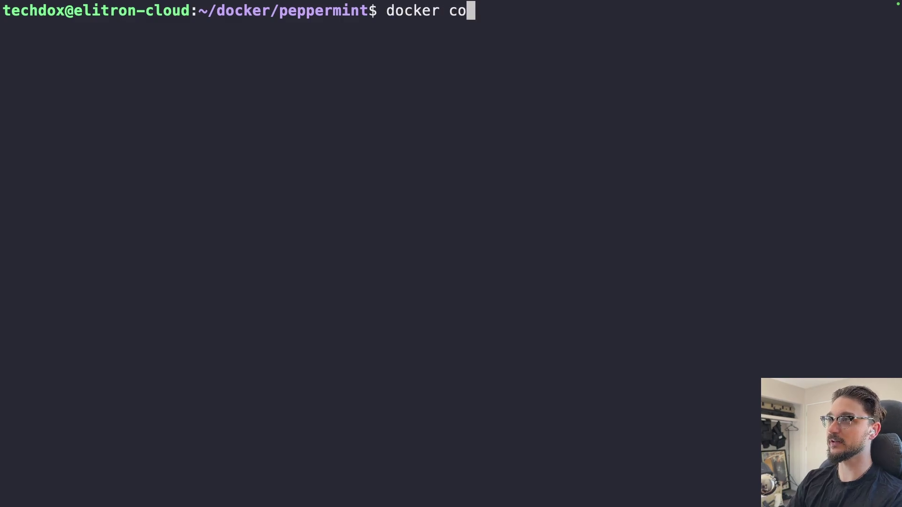
type("mpose up -d")
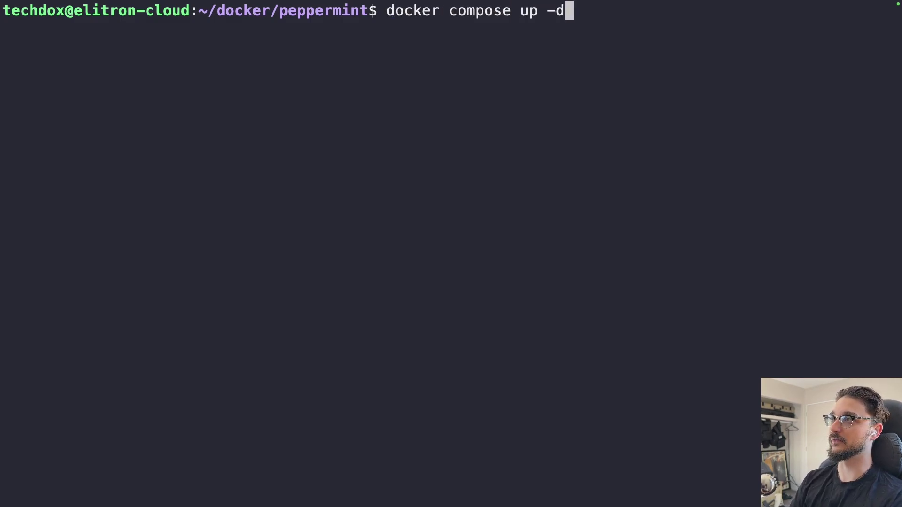
key("Return")
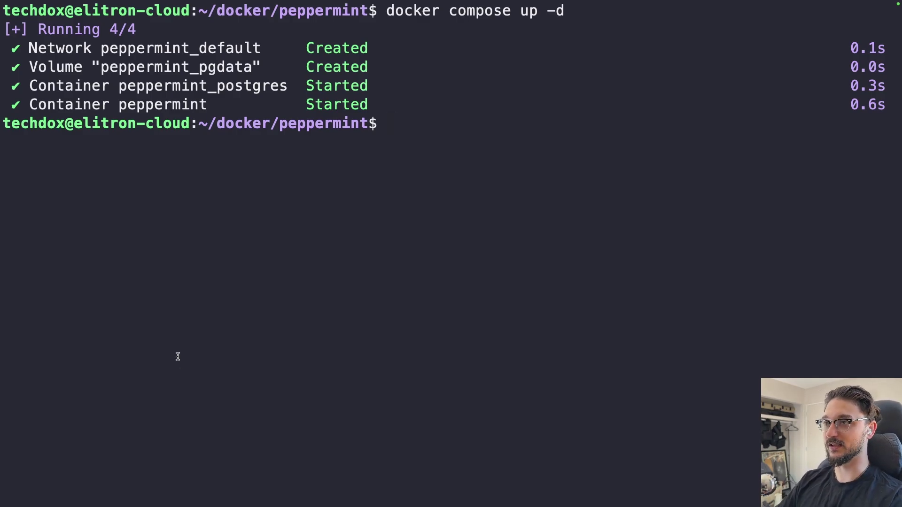
Step: Print docker-compose.yml with cat to confirm host port 3080
type("cat docker-compose.yml")
key("Return")
scroll(242, 228, "up", 5)
scroll(219, 270, "down", 1)
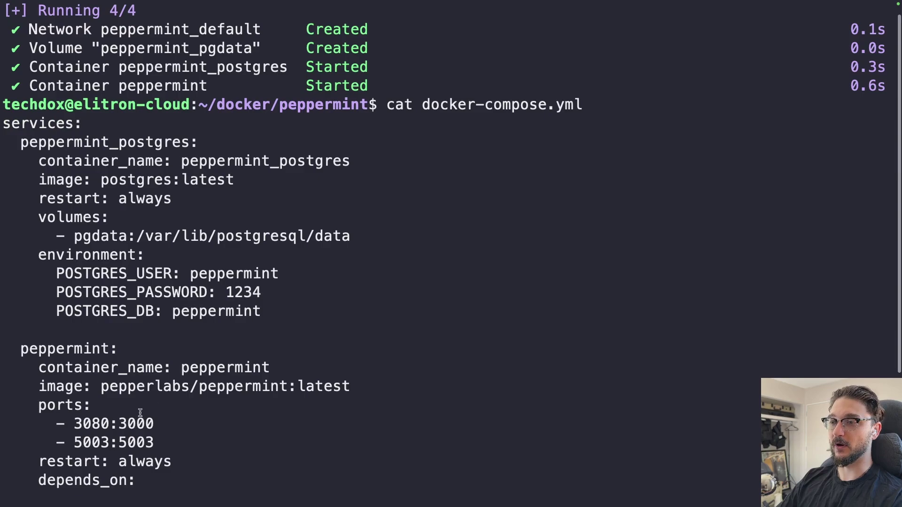
double_click(102, 426)
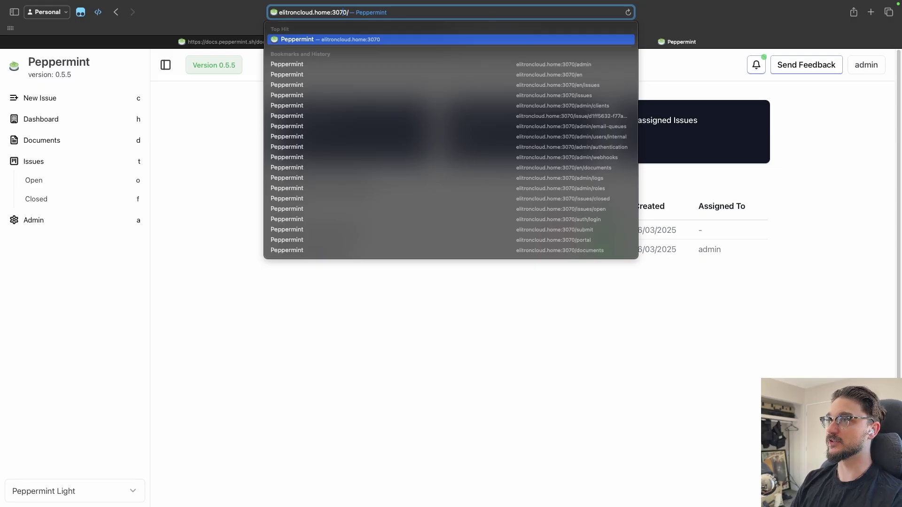
Step: Open Peppermint on port 3080 and look up the default login in the docs
key("BackSpace")
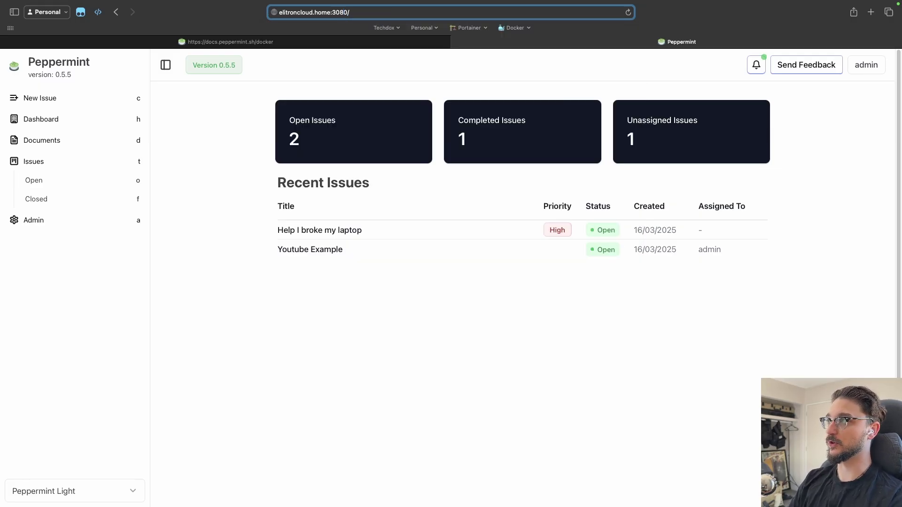
key("Return")
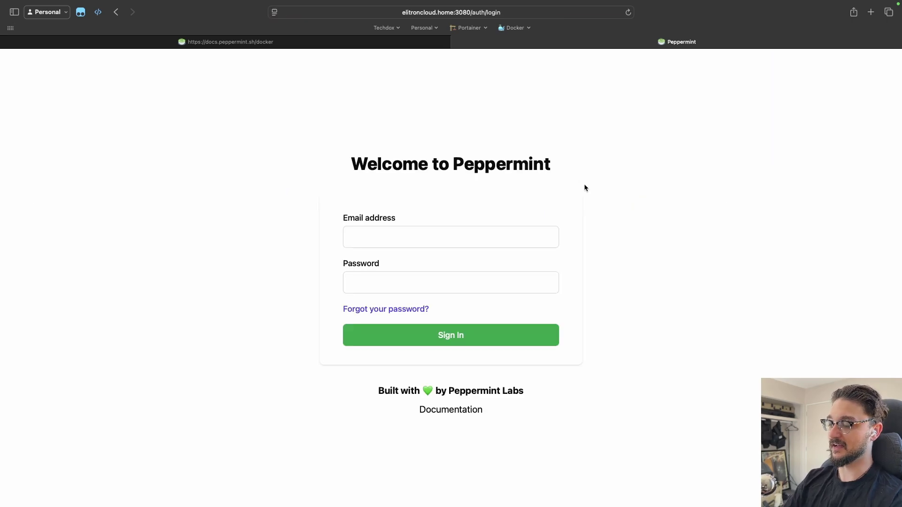
left_click(408, 219)
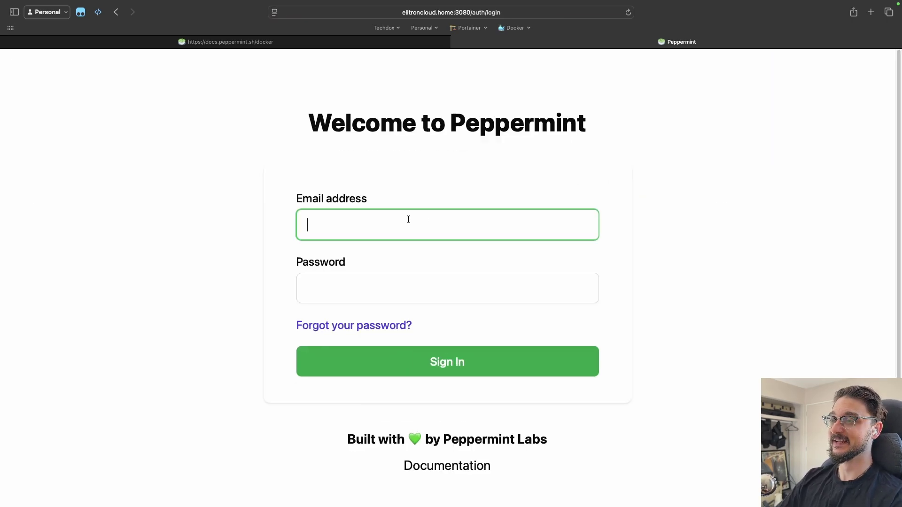
left_click(230, 42)
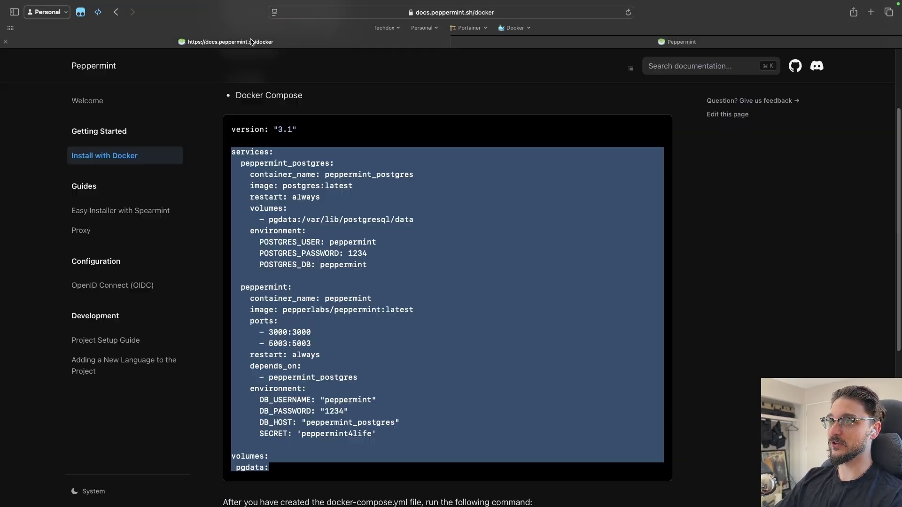
scroll(394, 321, "down", 5)
left_click(288, 296)
Step: Copy the default admin e-mail and sign in with it and the default password
triple_click(287, 345)
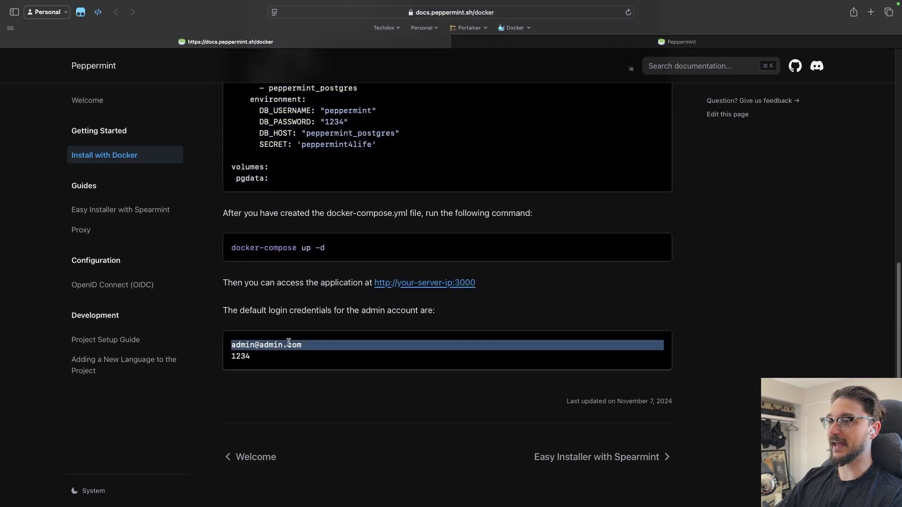
left_click(676, 43)
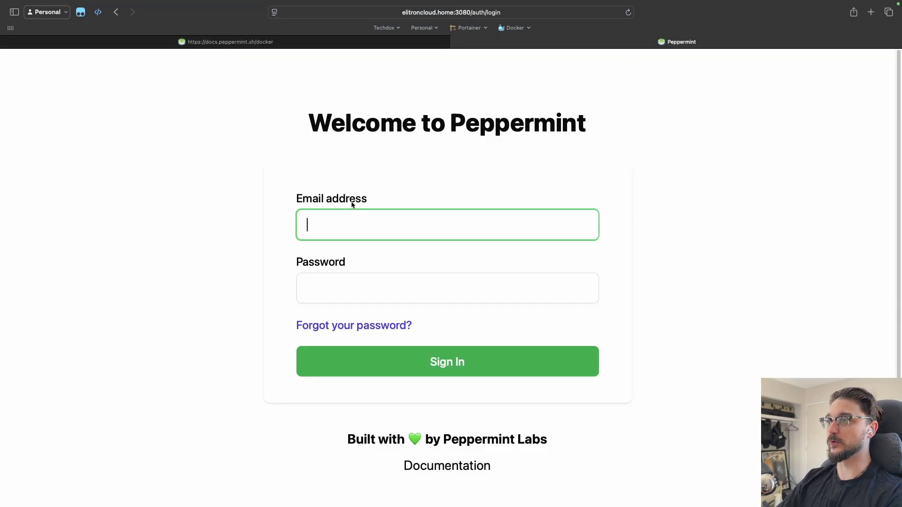
key("super+v")
left_click(352, 282)
type("12")
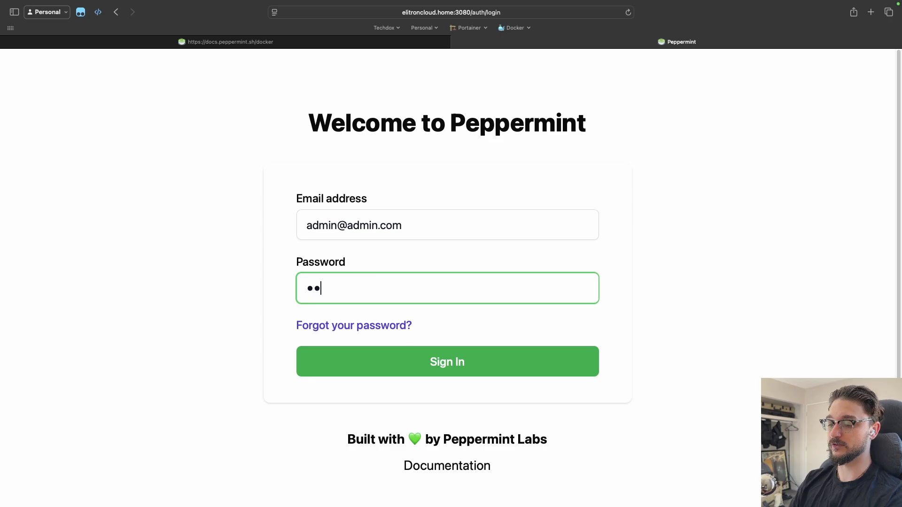
type("34")
key("Return")
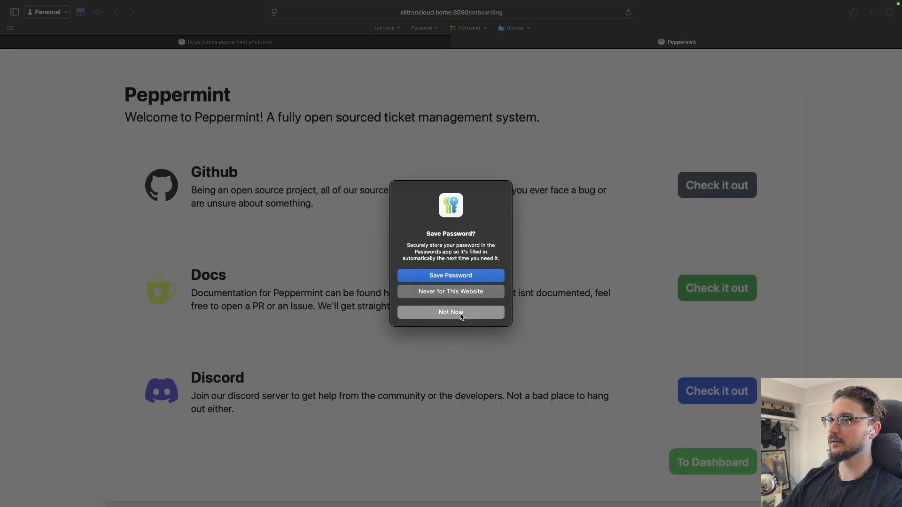
Step: Decline saving the password, continue To Dashboard, and check the dashboard's address
left_click(455, 312)
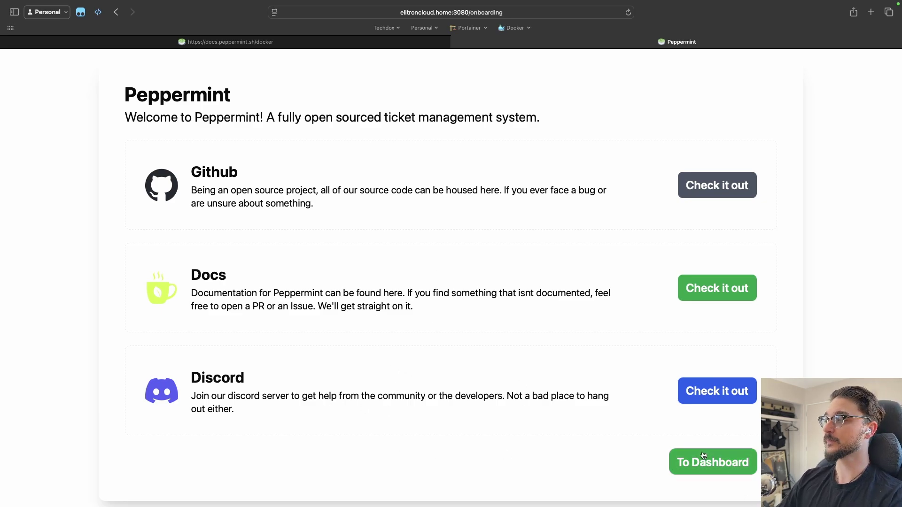
left_click(685, 465)
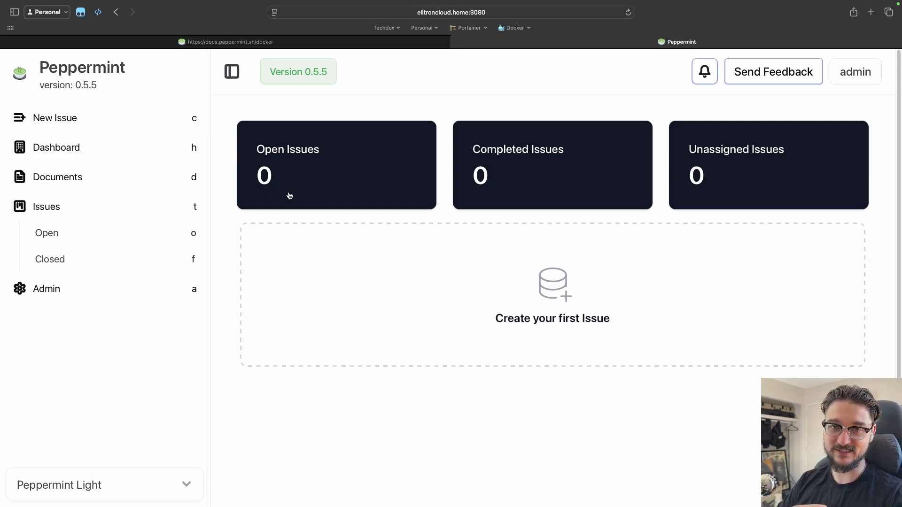
left_click(434, 23)
left_click(267, 362)
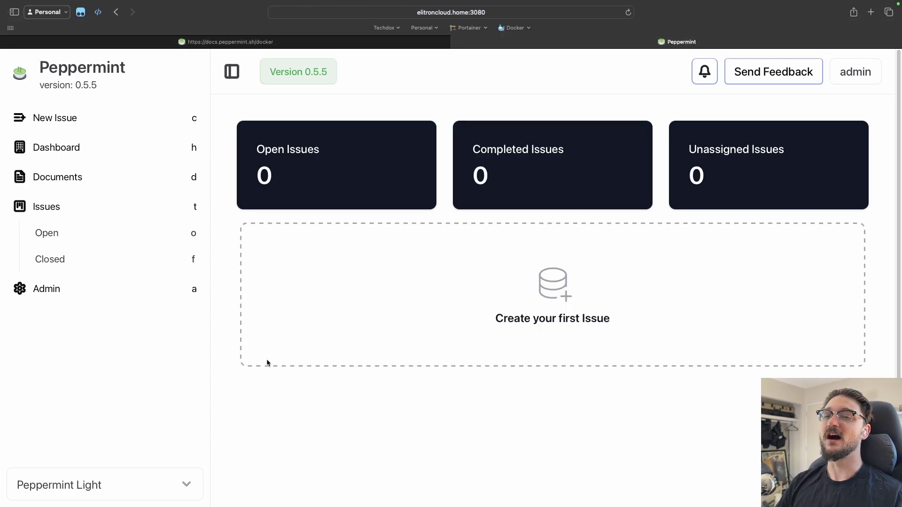